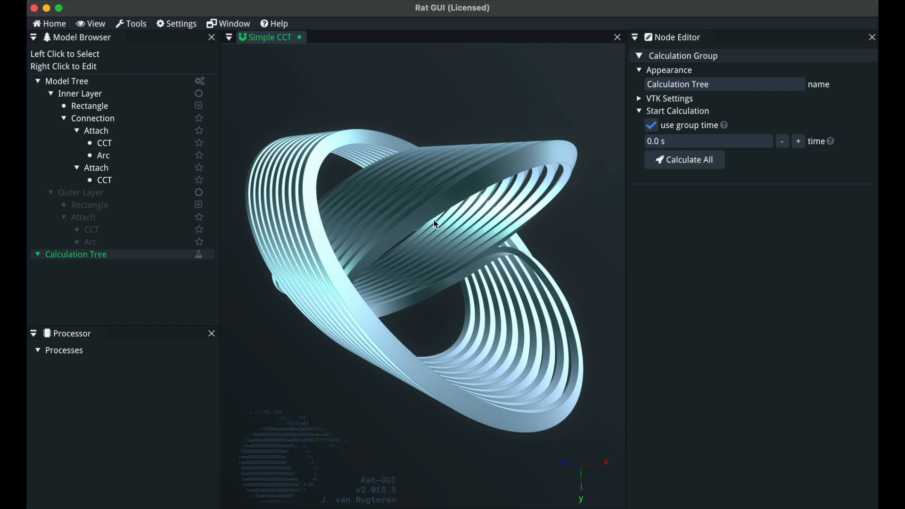
pyautogui.moveTo(422, 218); pyautogui.dragTo(353, 211)
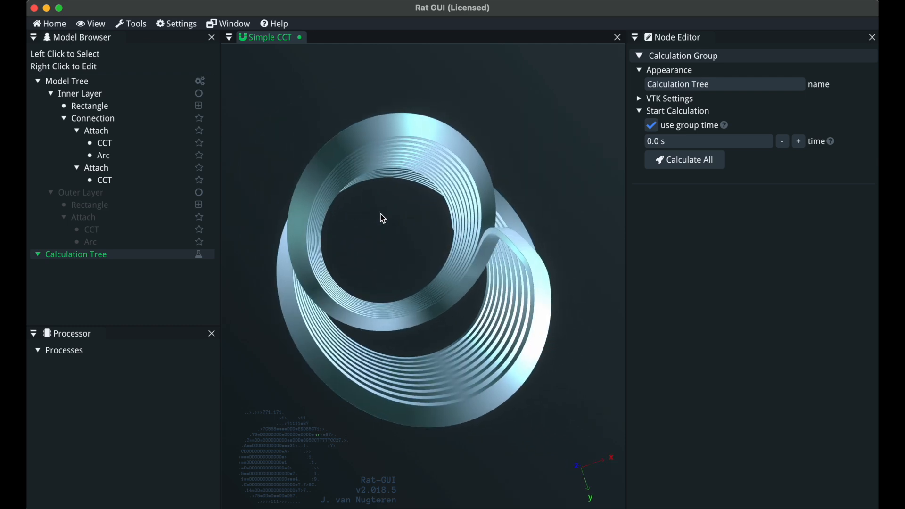
pyautogui.moveTo(420, 263); pyautogui.dragTo(413, 313)
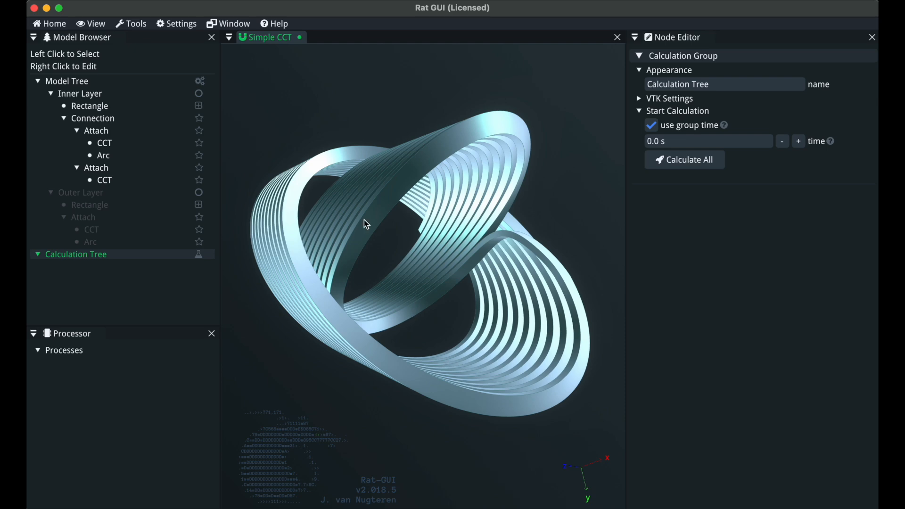
# Open the Simple CCT example from the Canted Cos-Theta coil examples
pyautogui.click(55, 25)
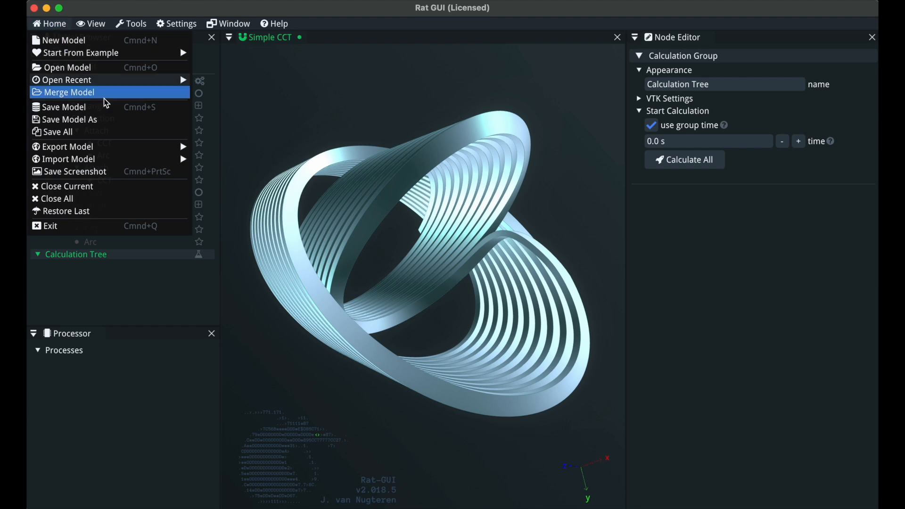
pyautogui.moveTo(121, 55)
pyautogui.moveTo(262, 116)
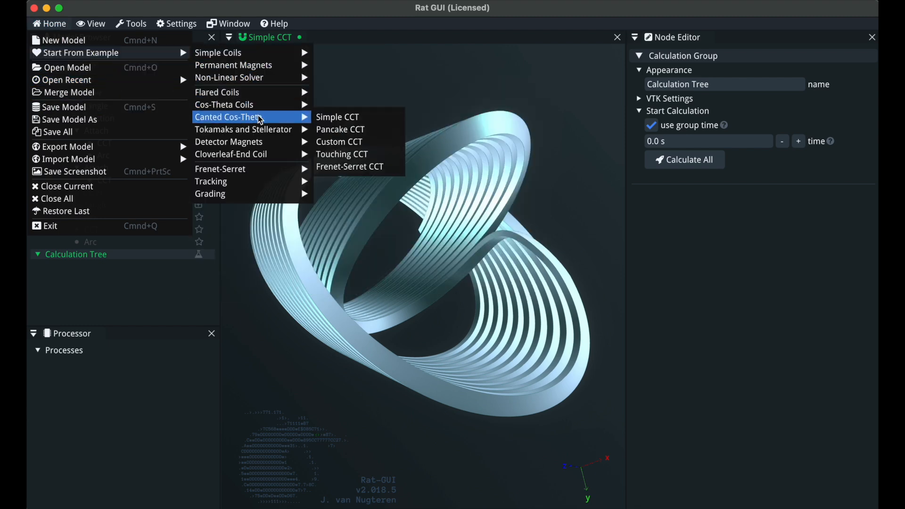
pyautogui.click(373, 118)
# Expand the Inner Layer and Outer Layer nodes in the model tree
pyautogui.moveTo(399, 222); pyautogui.dragTo(226, 165)
pyautogui.click(51, 94)
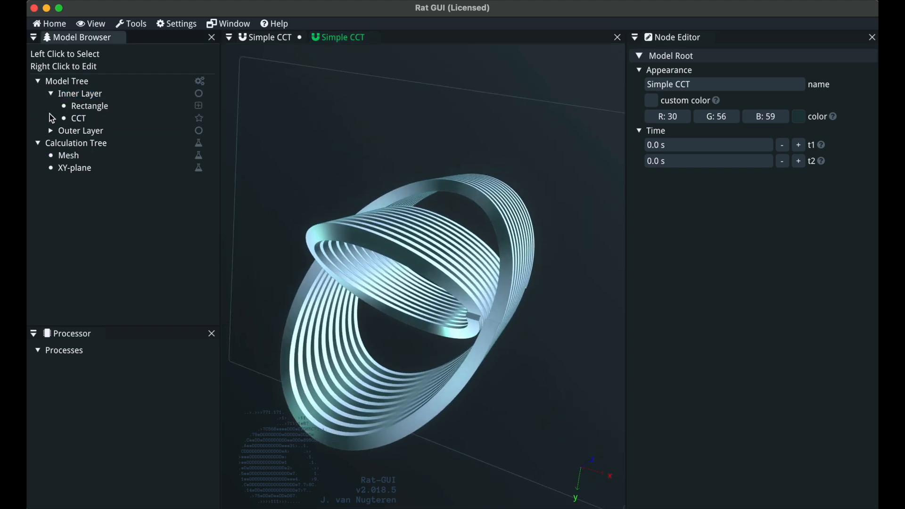
pyautogui.click(51, 131)
pyautogui.moveTo(514, 403); pyautogui.dragTo(511, 310)
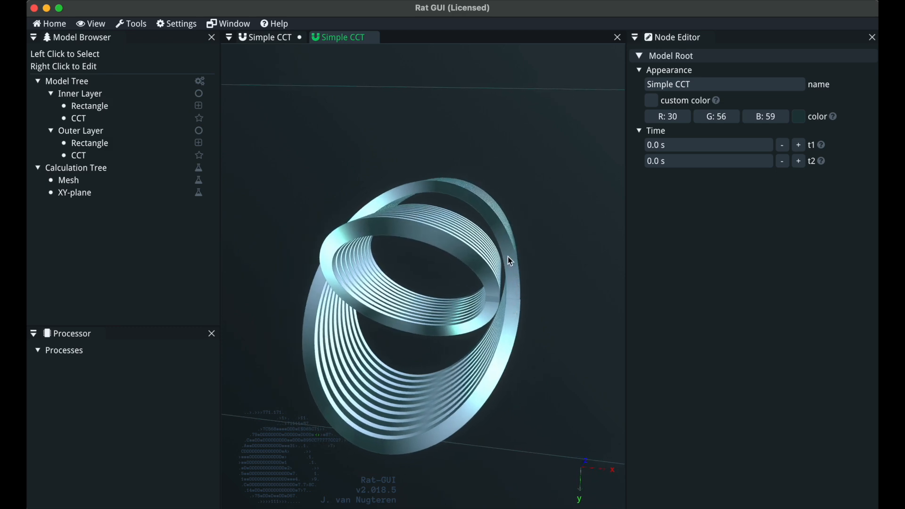
pyautogui.moveTo(479, 336)
pyautogui.mouseDown()
pyautogui.moveTo(448, 338)
pyautogui.moveTo(462, 338)
pyautogui.mouseUp()
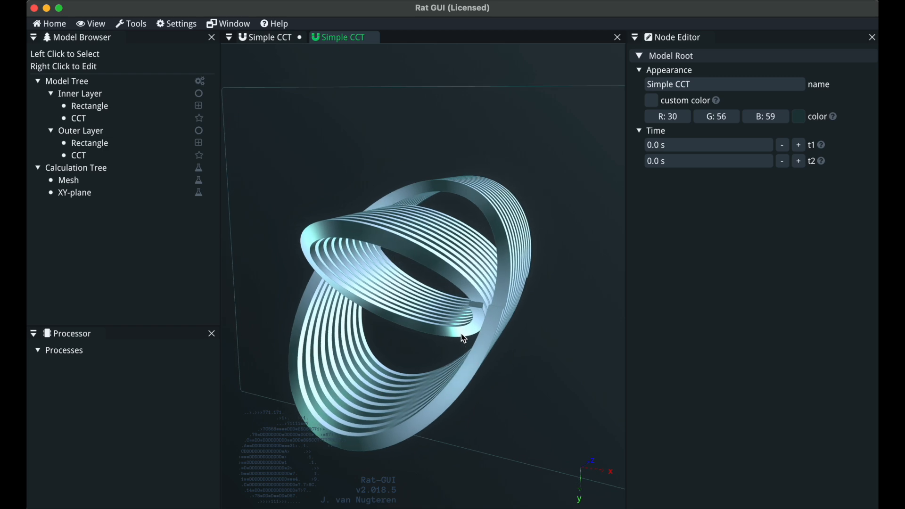
# Rename the Inner Layer's CCT path to CCT inner
pyautogui.click(117, 119)
pyautogui.click(761, 84)
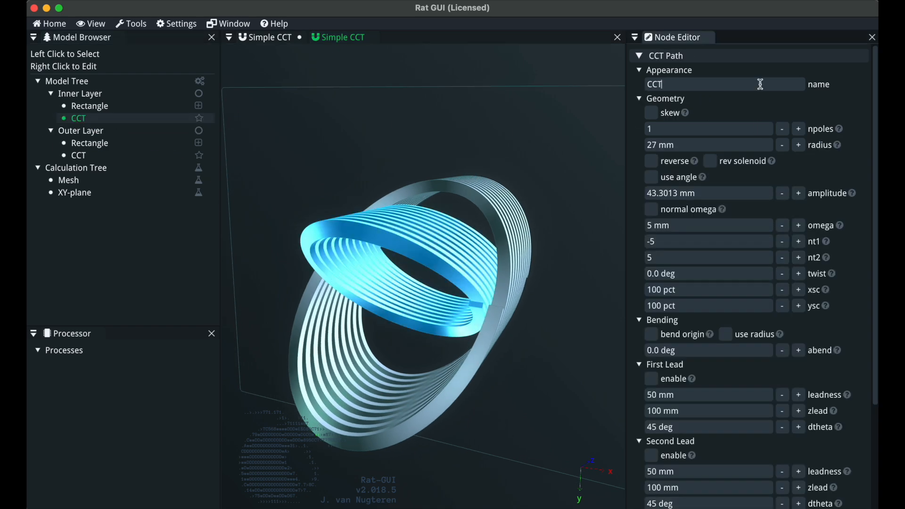
pyautogui.press('Return')
# Rename the Outer Layer's CCT path to CCT outer
pyautogui.click(142, 156)
pyautogui.click(713, 84)
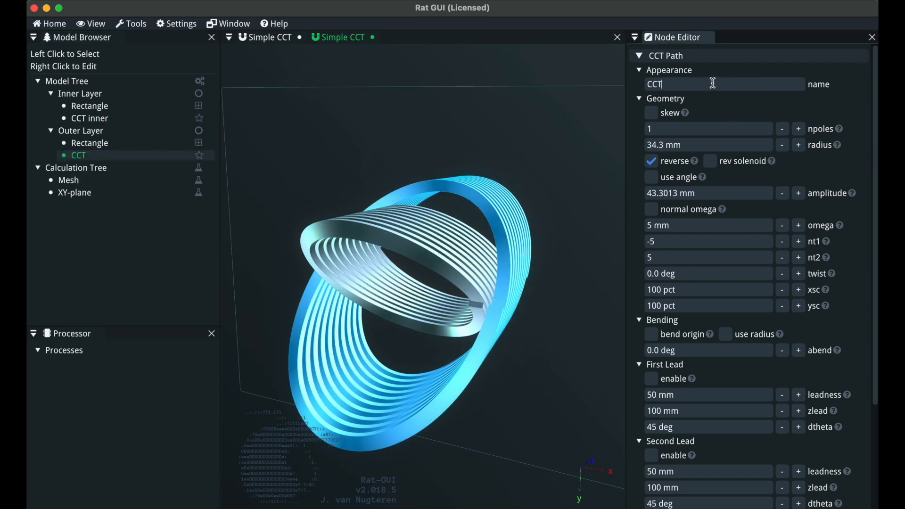
pyautogui.write('outer')
pyautogui.press('Return')
# Orbit and zoom the view to examine where the inner and outer coil windings end
pyautogui.moveTo(406, 314); pyautogui.dragTo(405, 295)
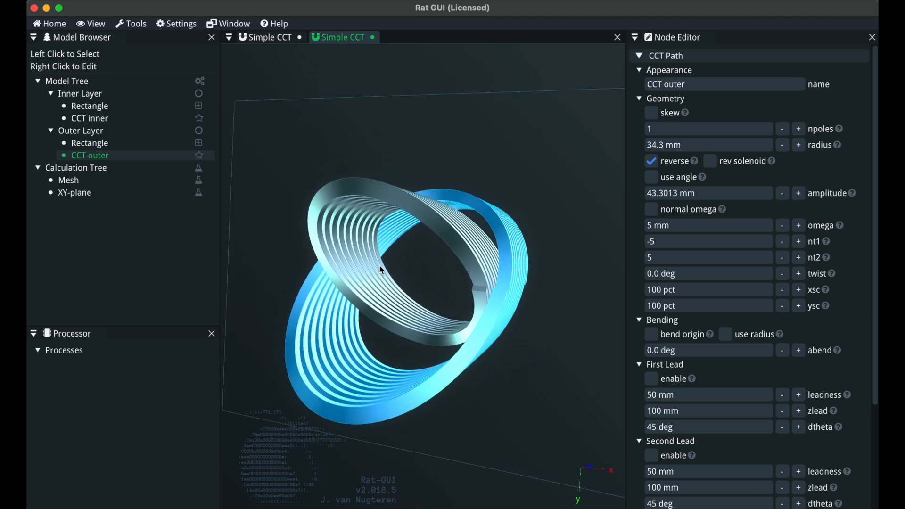
pyautogui.moveTo(383, 271); pyautogui.dragTo(564, 310)
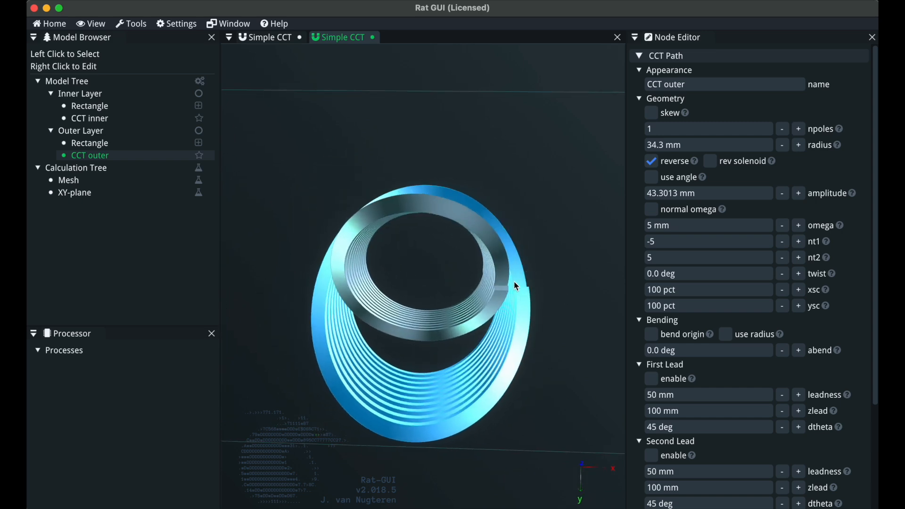
pyautogui.moveTo(404, 277); pyautogui.dragTo(443, 312)
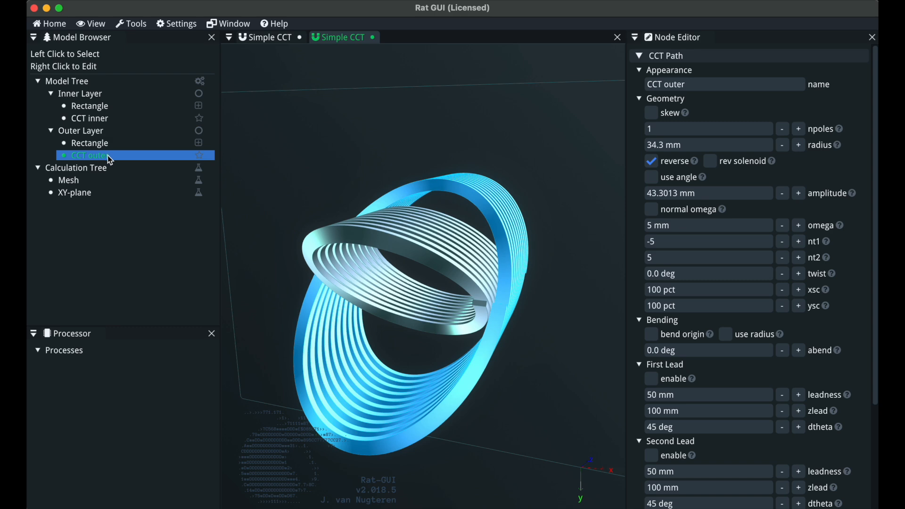
pyautogui.moveTo(435, 305); pyautogui.dragTo(503, 311)
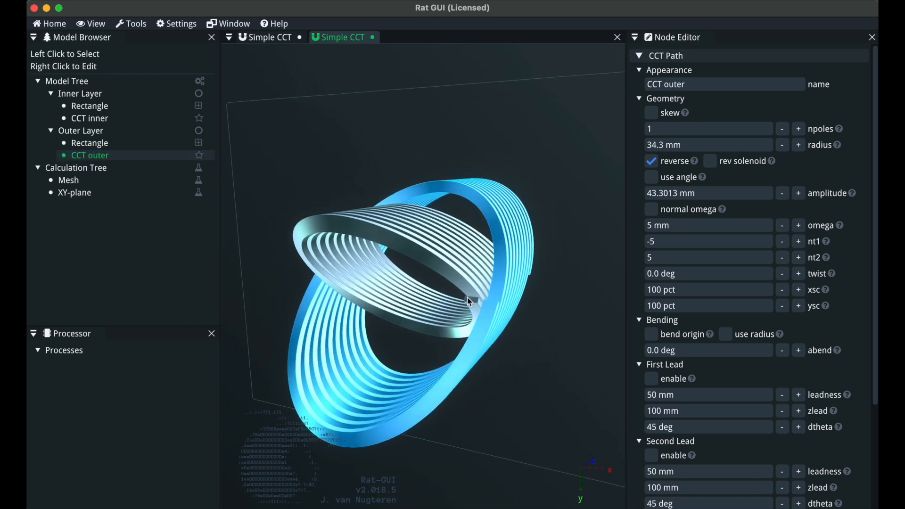
pyautogui.scroll(5, 473, 300)
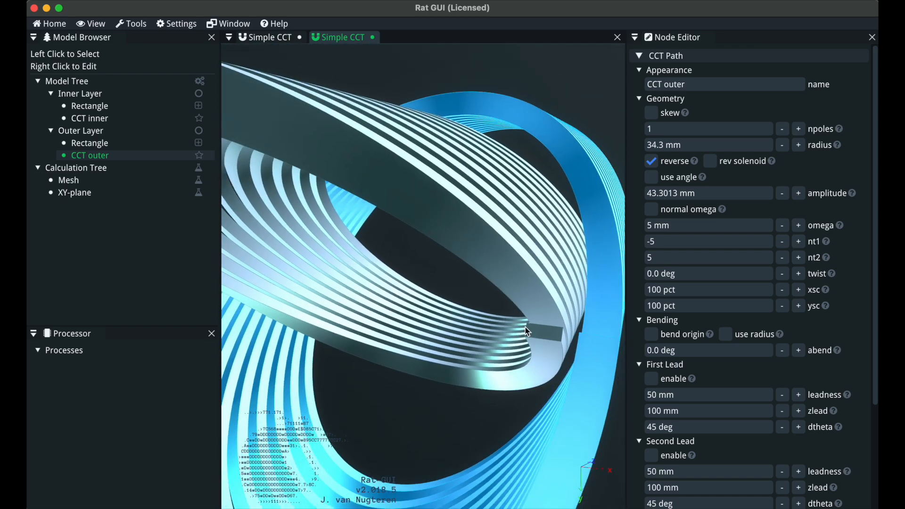
pyautogui.moveTo(527, 331); pyautogui.dragTo(502, 307)
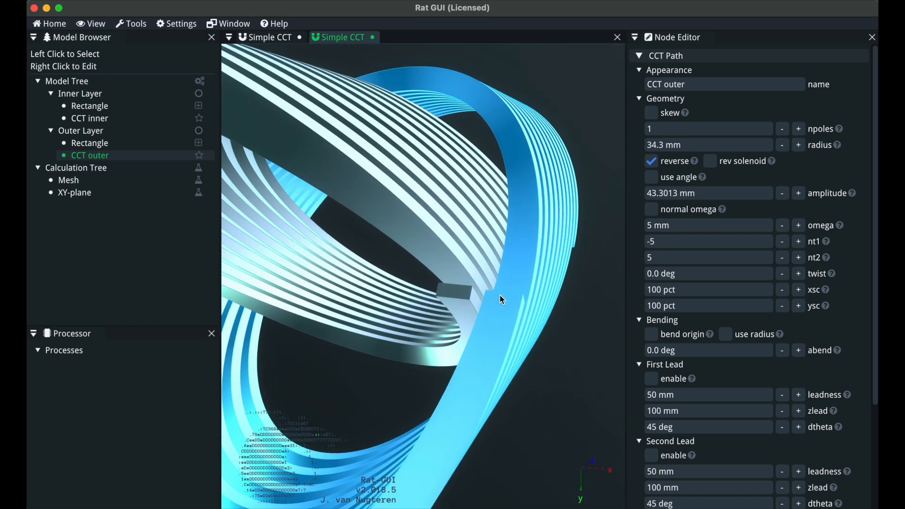
pyautogui.moveTo(457, 313); pyautogui.dragTo(479, 295)
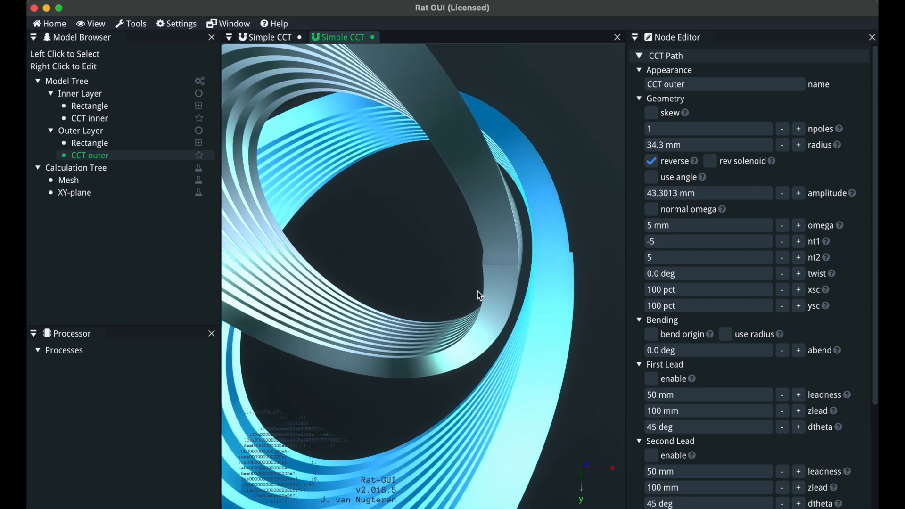
# Set the outer CCT's nt1 to -4.92
pyautogui.click(119, 157)
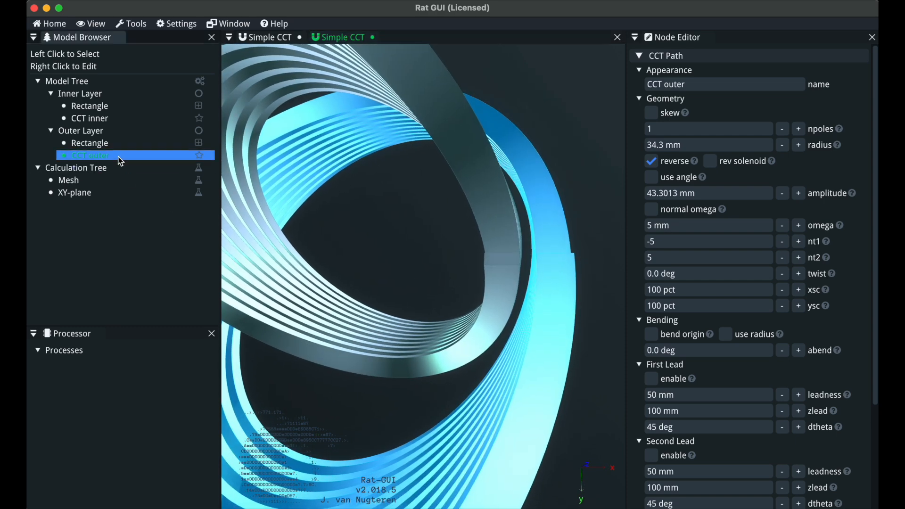
pyautogui.click(743, 242)
pyautogui.write('-4.92')
pyautogui.click(444, 356)
pyautogui.scroll(-5, 444, 356)
pyautogui.moveTo(423, 360); pyautogui.dragTo(414, 297)
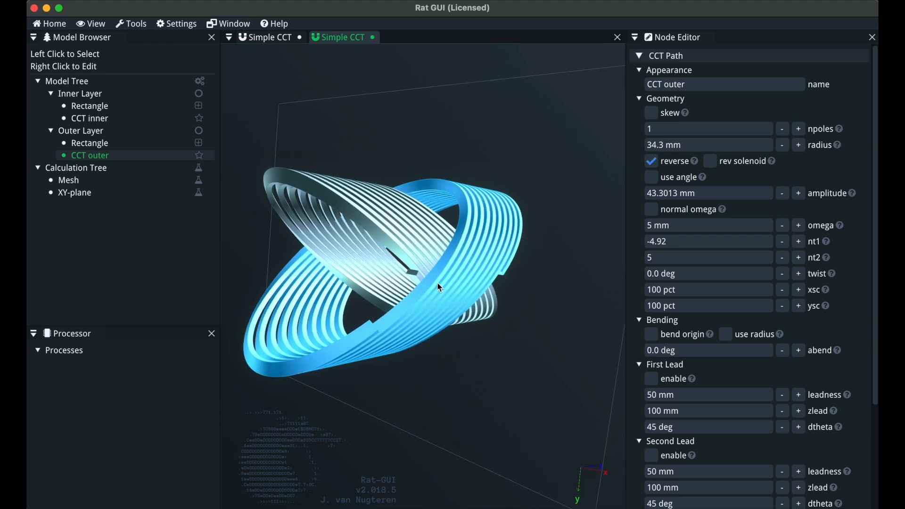
# Set the inner CCT's nt1 to -4.9
pyautogui.moveTo(372, 330); pyautogui.dragTo(439, 233)
pyautogui.click(438, 234)
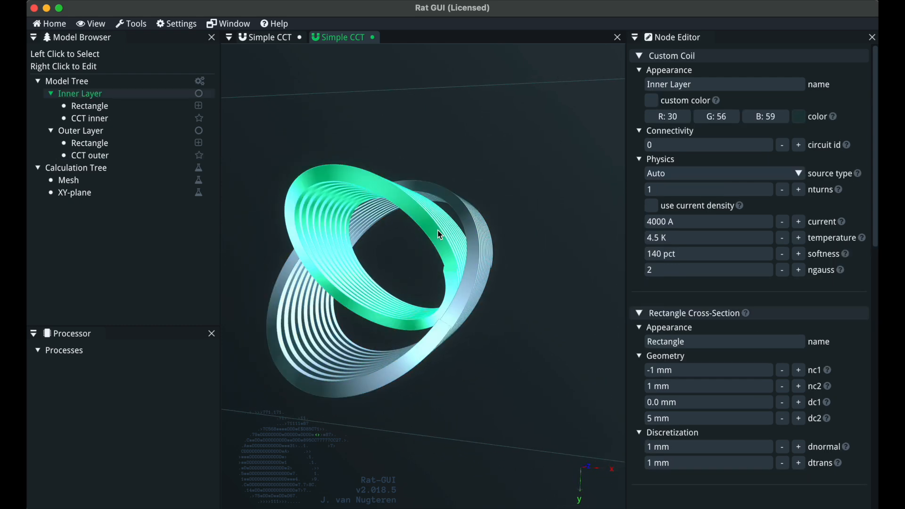
pyautogui.click(111, 119)
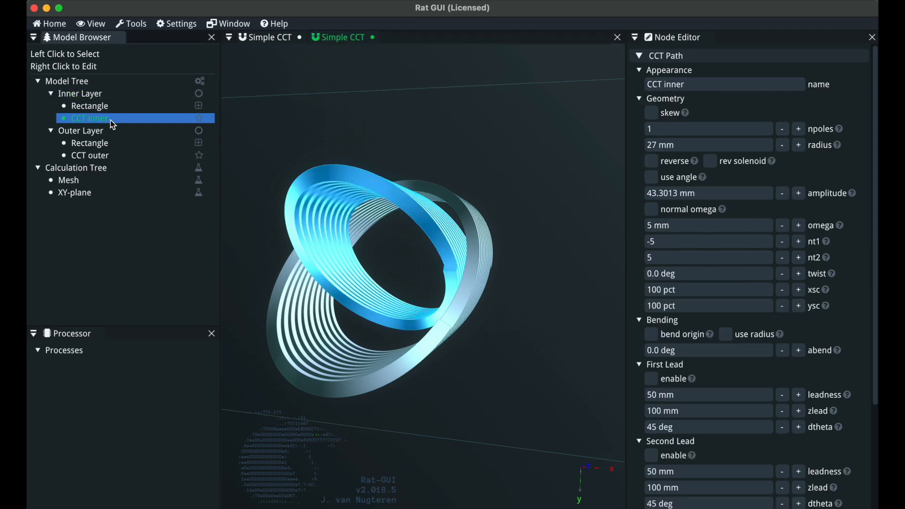
pyautogui.click(703, 241)
pyautogui.write('-4.9')
pyautogui.press('Return')
# Orbit the view to inspect the coil ends of both layers
pyautogui.moveTo(497, 331); pyautogui.dragTo(502, 303)
pyautogui.moveTo(551, 361); pyautogui.dragTo(503, 313)
pyautogui.moveTo(420, 293); pyautogui.dragTo(492, 306)
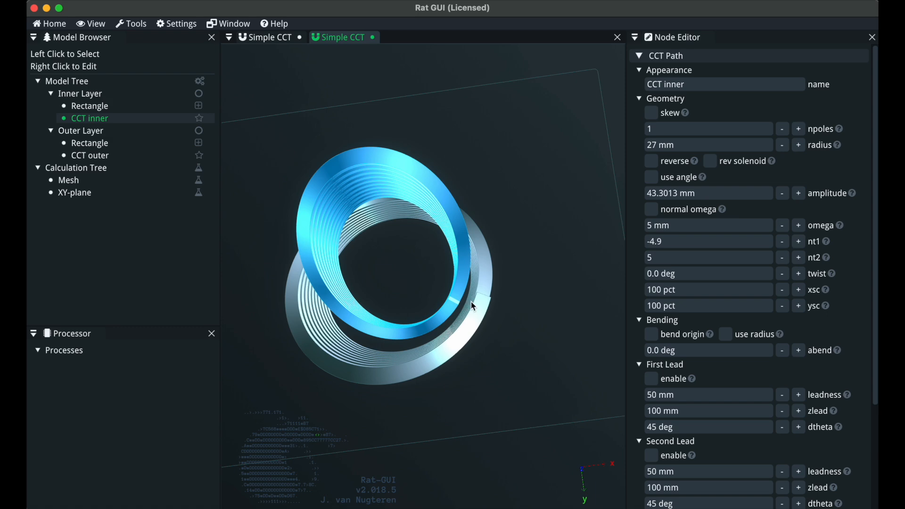
pyautogui.moveTo(442, 309); pyautogui.dragTo(493, 334)
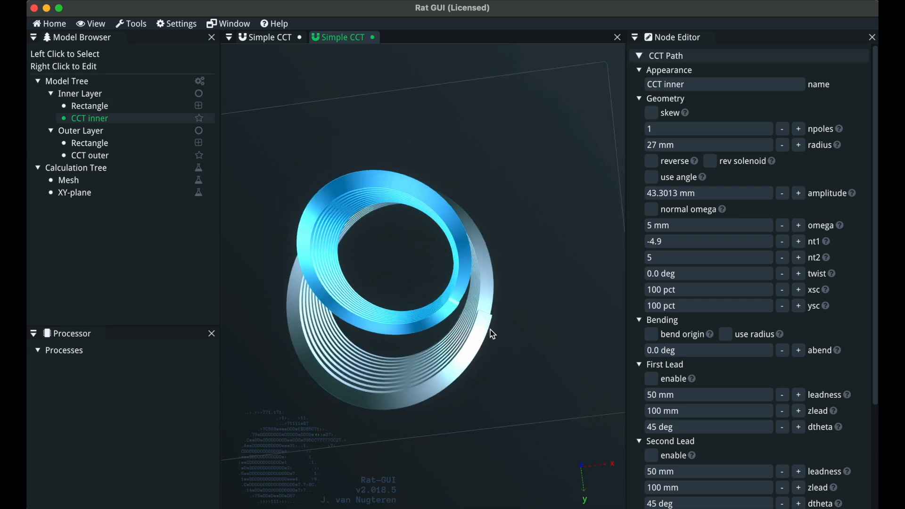
pyautogui.click(493, 334)
pyautogui.click(488, 336)
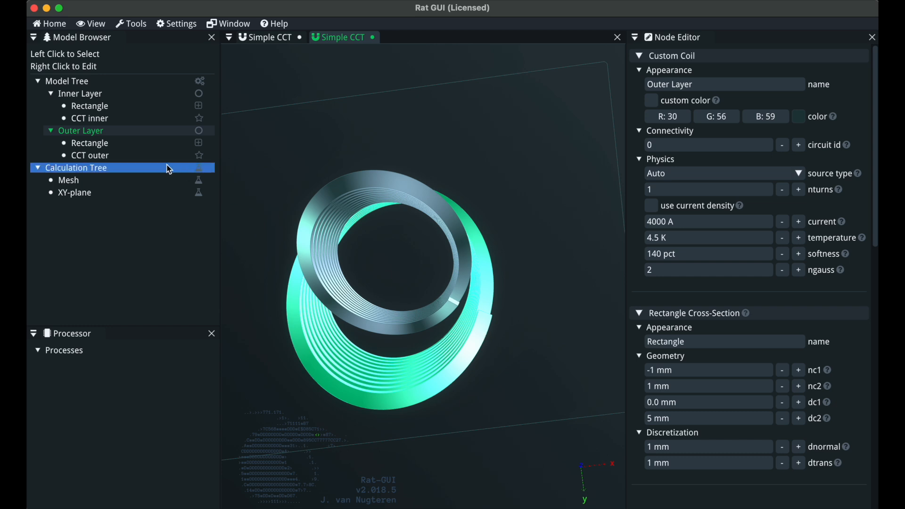
pyautogui.moveTo(354, 277); pyautogui.dragTo(389, 333)
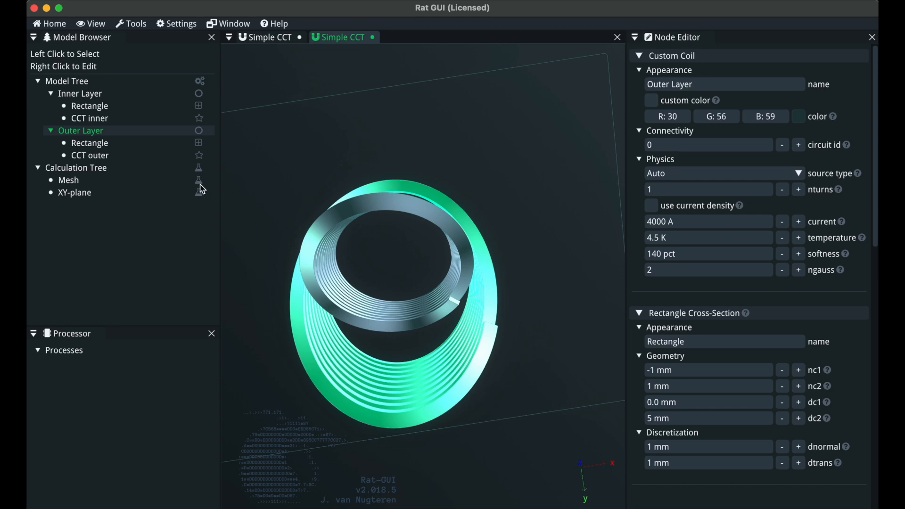
# Wrap the outer CCT path in a new Attachment group
pyautogui.click(108, 157)
pyautogui.rightClick(108, 157)
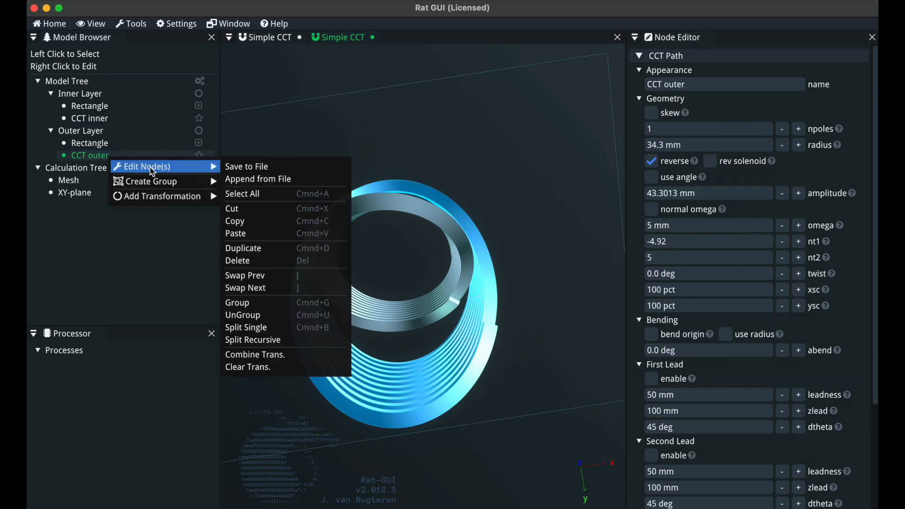
pyautogui.moveTo(159, 181)
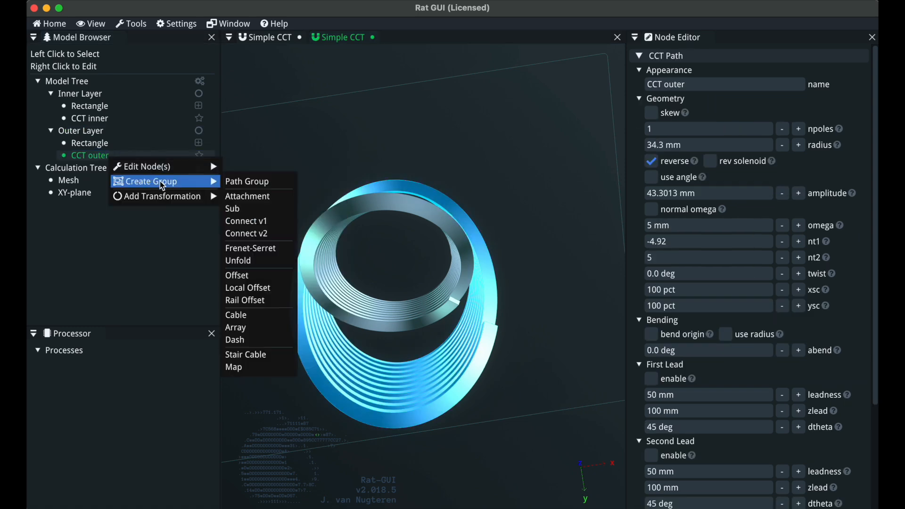
pyautogui.click(244, 197)
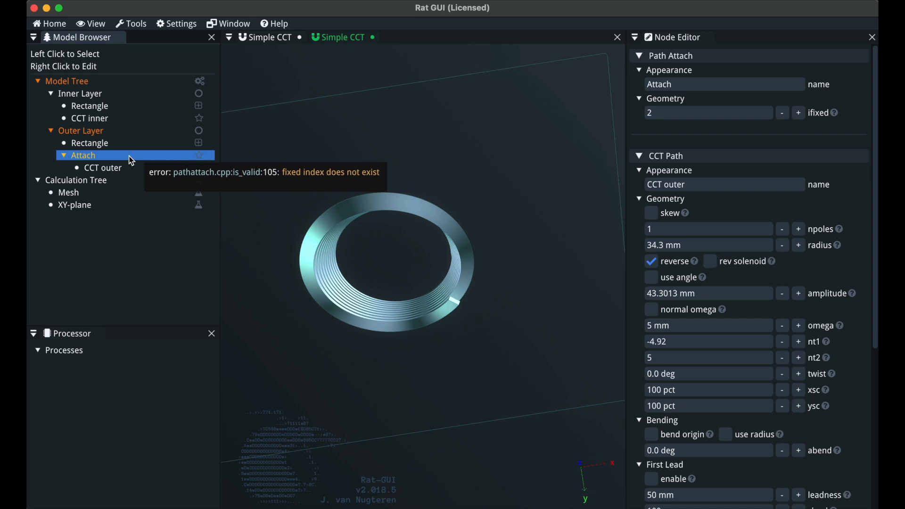
# Add an Arc path section to the Attach group
pyautogui.rightClick(131, 157)
pyautogui.moveTo(183, 185)
pyautogui.click(251, 180)
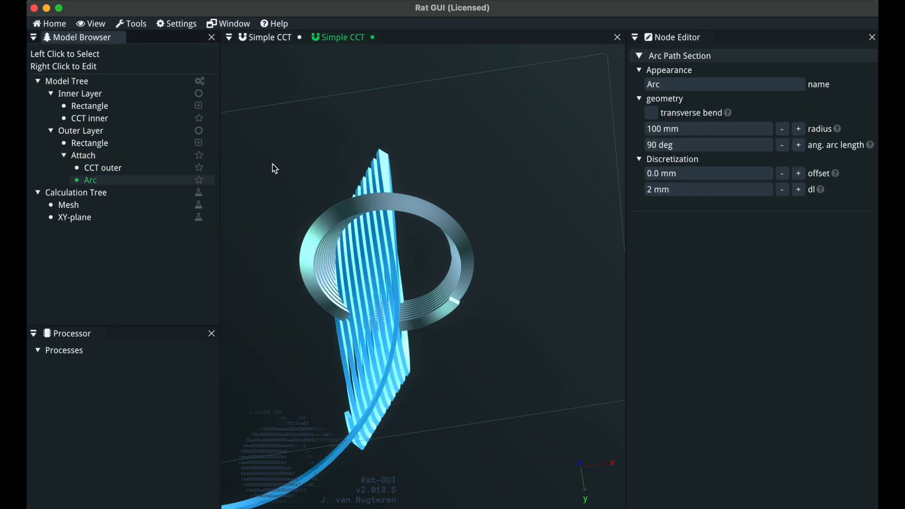
# Set the Attach group's ifixed index to 2
pyautogui.click(89, 160)
pyautogui.click(679, 114)
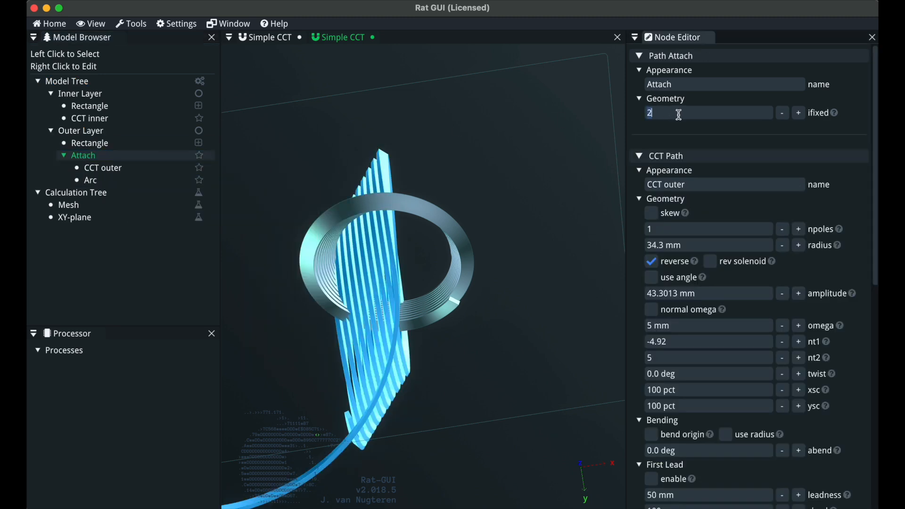
pyautogui.press('Return')
pyautogui.moveTo(429, 236); pyautogui.dragTo(507, 269)
# Enable transverse bend on the Arc path section
pyautogui.click(142, 181)
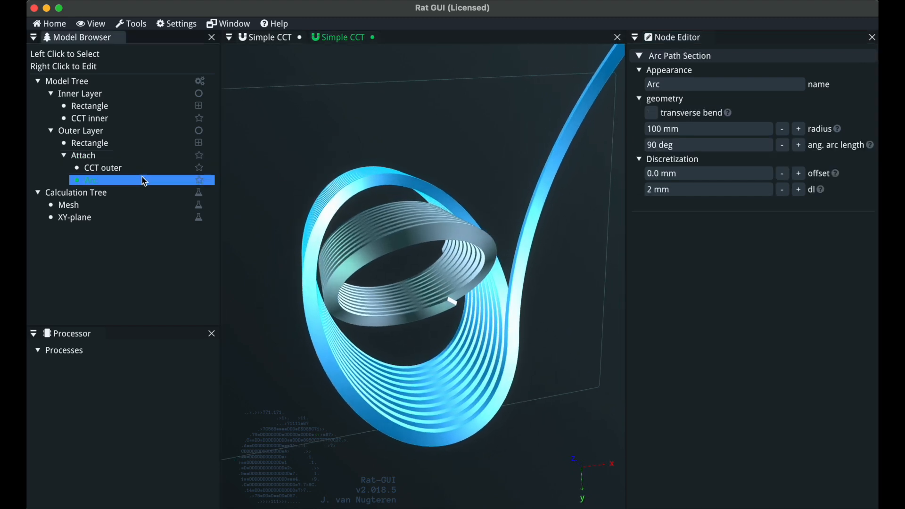
pyautogui.click(652, 114)
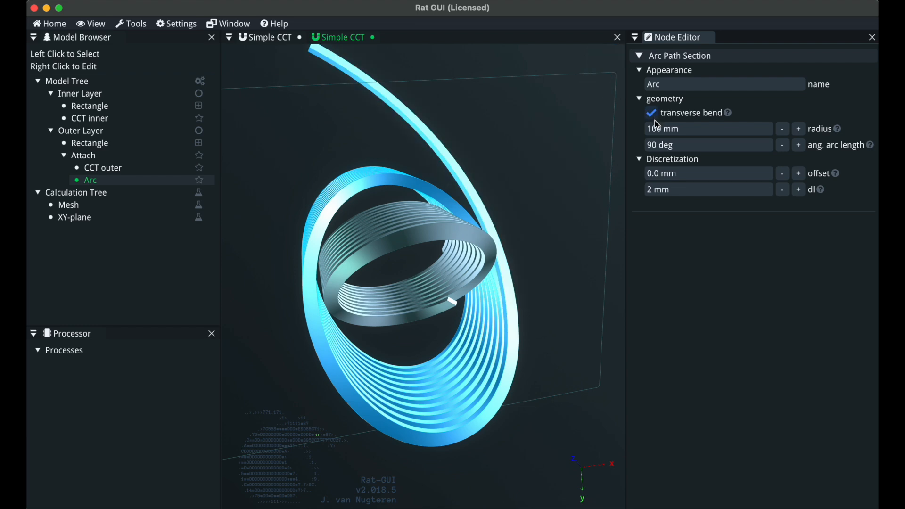
pyautogui.moveTo(474, 246); pyautogui.dragTo(454, 256)
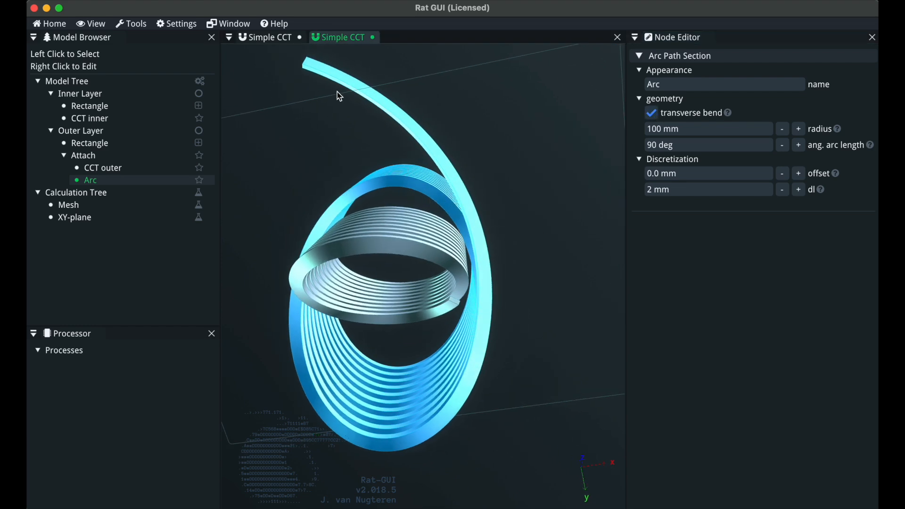
pyautogui.moveTo(491, 329)
pyautogui.mouseDown()
pyautogui.moveTo(465, 273)
pyautogui.moveTo(493, 322)
pyautogui.mouseUp()
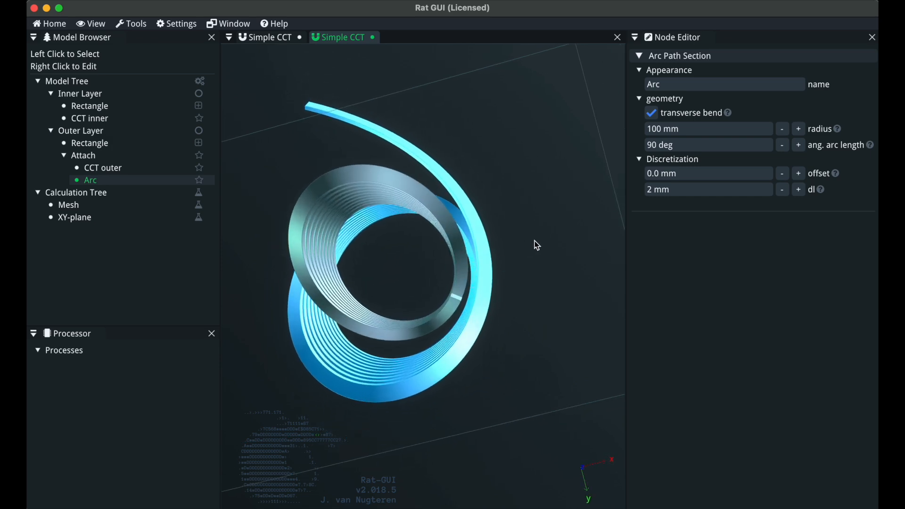
# Set the Arc's radius to 1530 mm
pyautogui.click(691, 130)
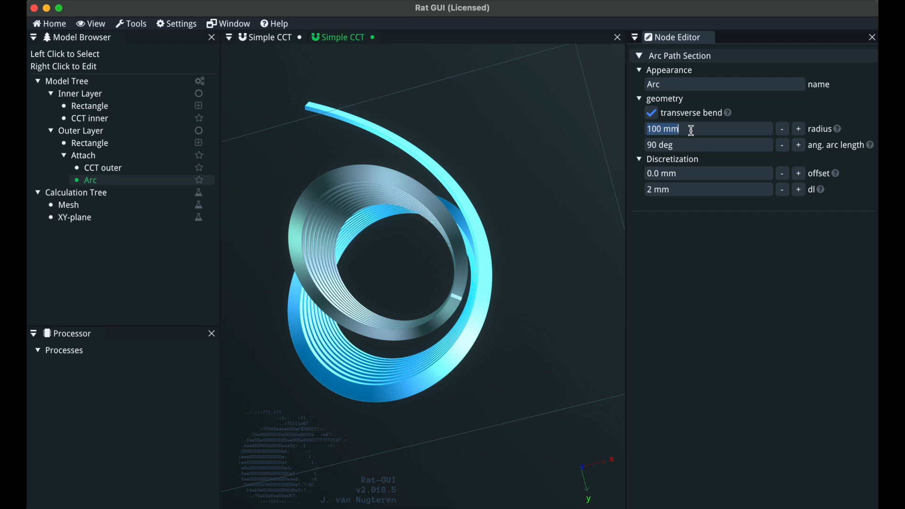
pyautogui.write('1530')
pyautogui.press('Return')
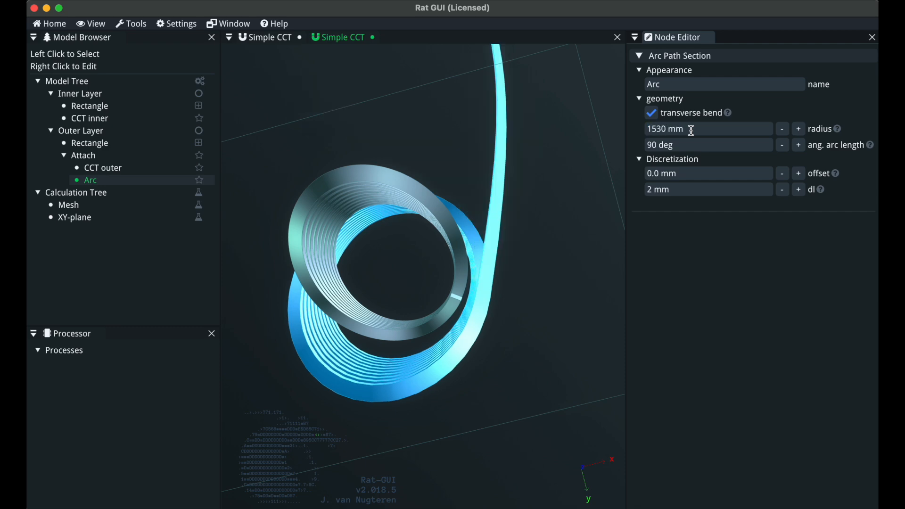
# Set the Arc's radius to 15 mm and its angular arc length to 30 deg
pyautogui.click(692, 131)
pyautogui.write('15')
pyautogui.press('Tab')
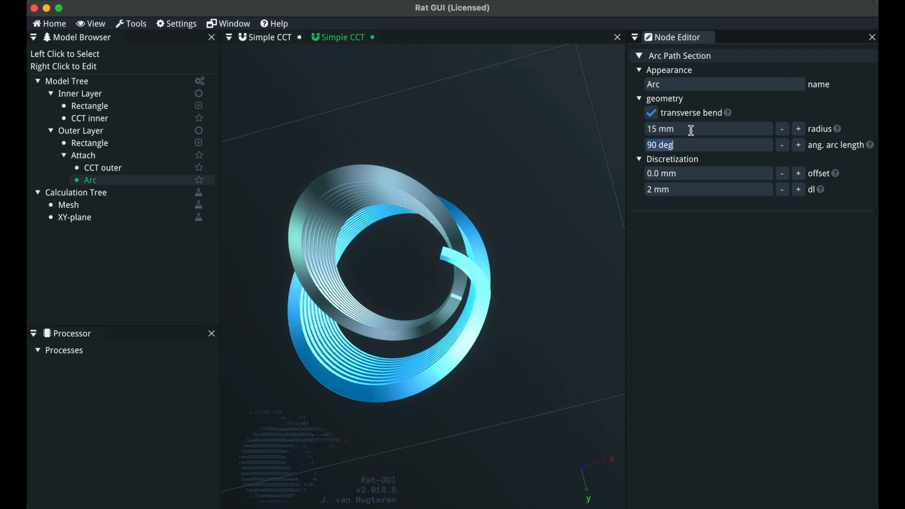
pyautogui.write('30')
pyautogui.press('Return')
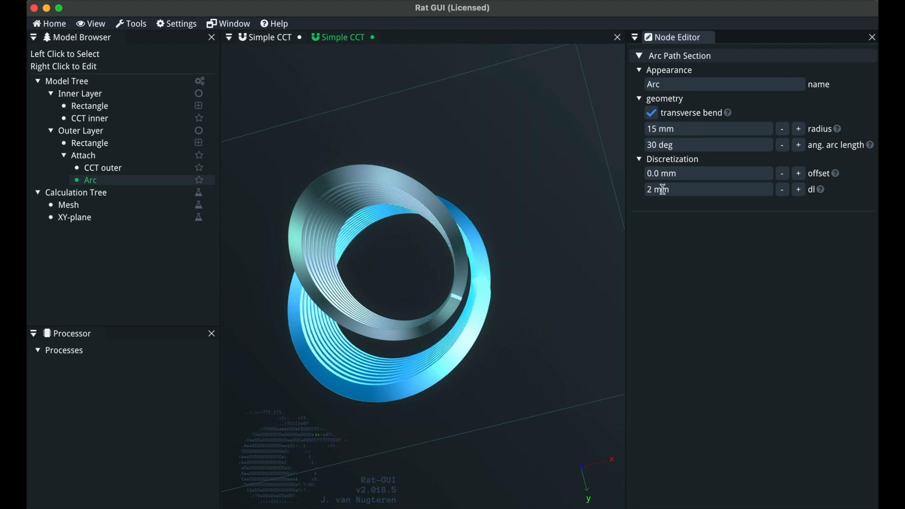
# Inspect the Outer Layer, Inner Layer and the CCT inner and CCT outer path settings to compare them
pyautogui.scroll(5, 445, 271)
pyautogui.moveTo(445, 271); pyautogui.dragTo(454, 302)
pyautogui.scroll(-5, 466, 310)
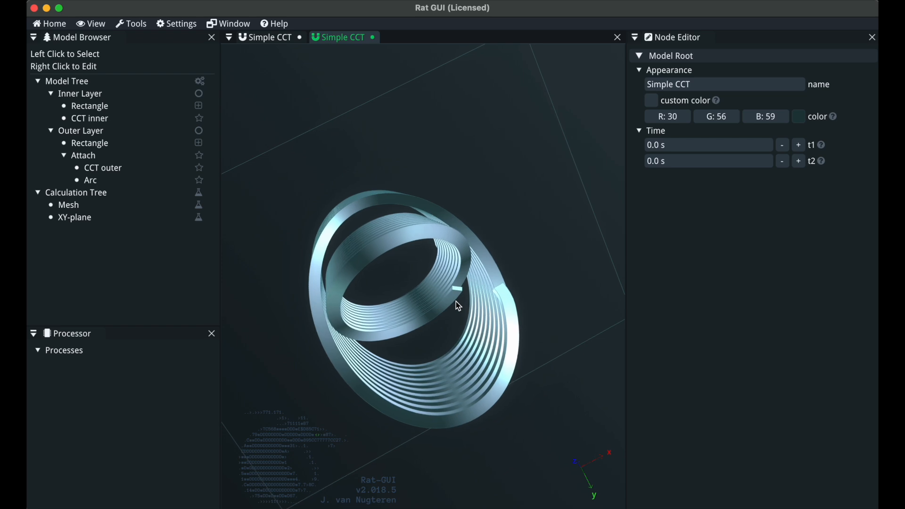
pyautogui.click(166, 184)
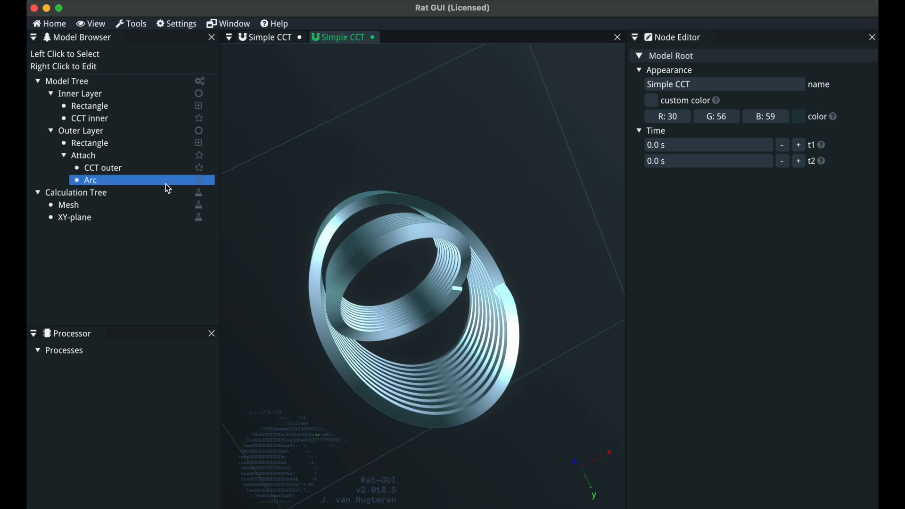
pyautogui.click(98, 131)
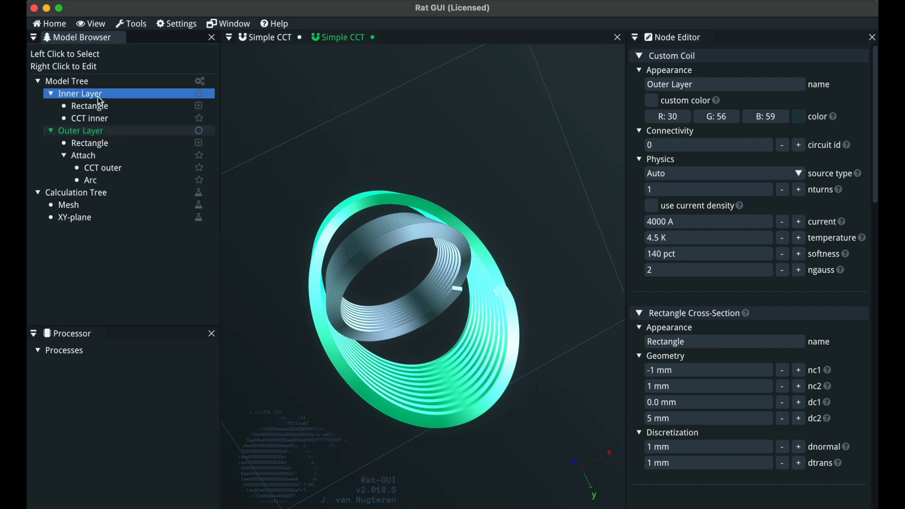
pyautogui.click(97, 96)
pyautogui.click(97, 119)
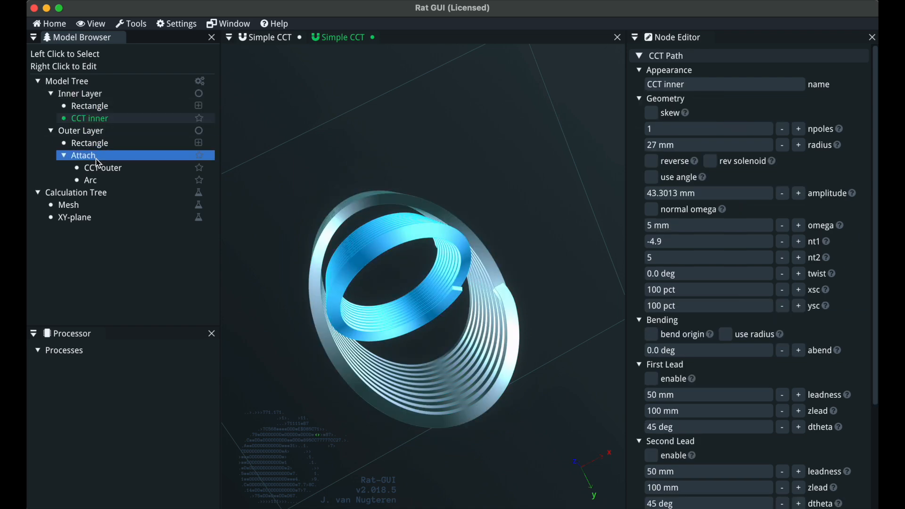
pyautogui.click(97, 156)
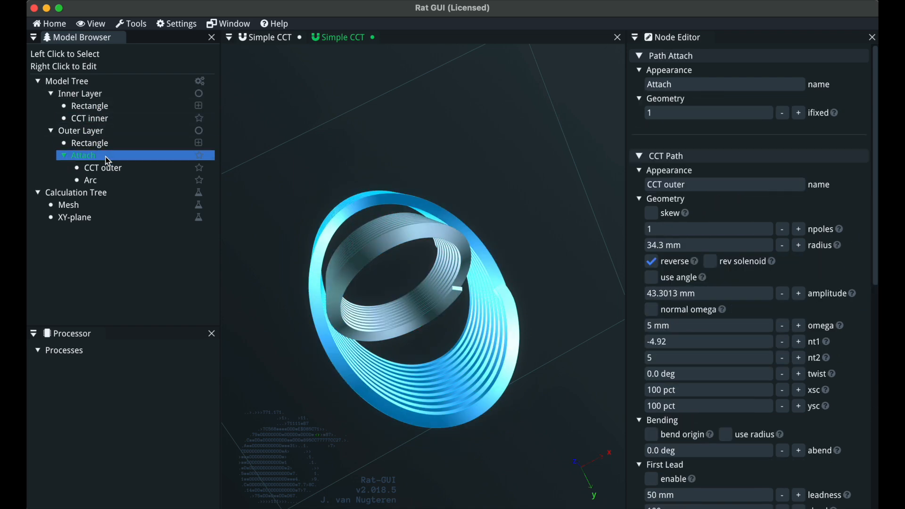
pyautogui.click(99, 119)
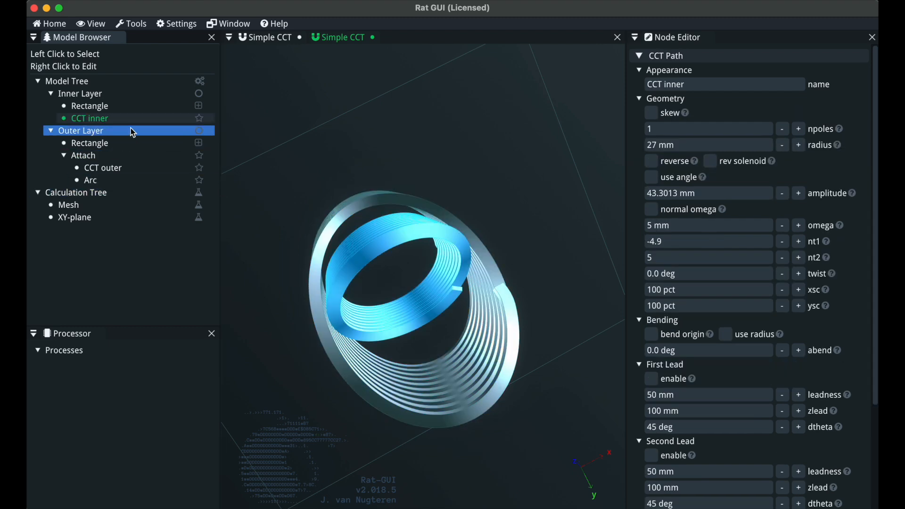
# Wrap the CCT inner path in a Connect v1 group
pyautogui.rightClick(126, 124)
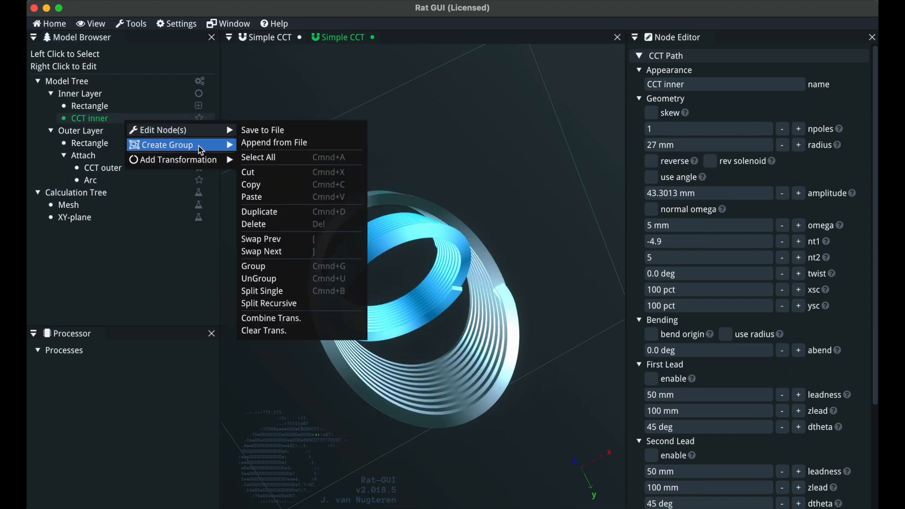
pyautogui.moveTo(199, 146)
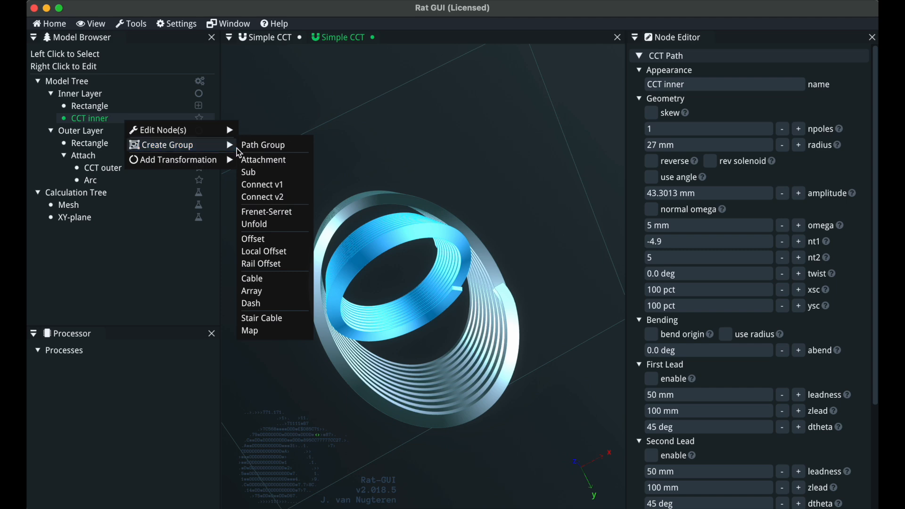
pyautogui.click(274, 186)
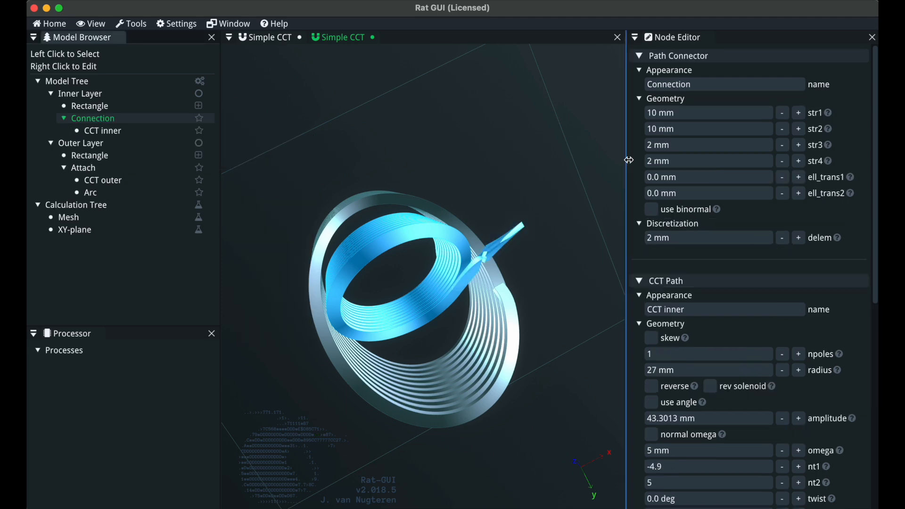
# Set the Connection's str3 and str4 to 0
pyautogui.click(686, 149)
pyautogui.write('0')
pyautogui.click(684, 163)
pyautogui.write('0')
pyautogui.click(530, 134)
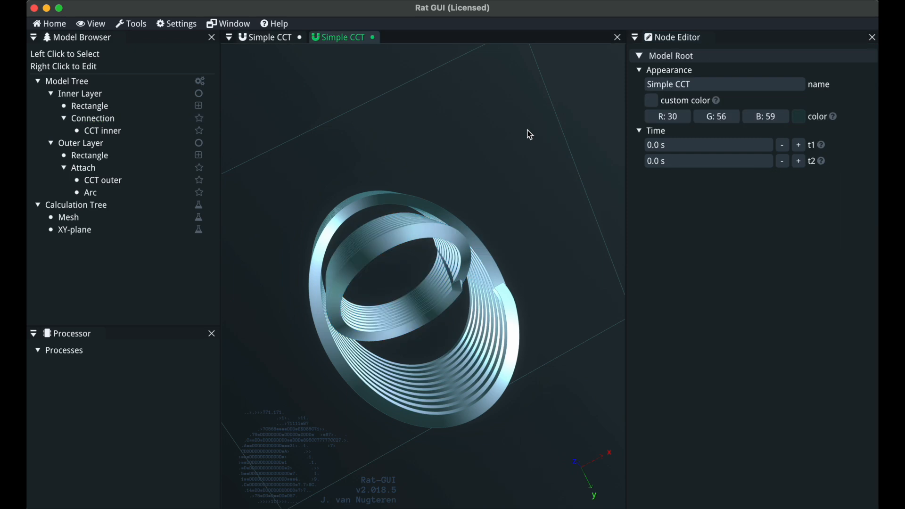
# Copy the Attach group with CCT outer and Arc into the Connection group of the Inner Layer
pyautogui.click(118, 118)
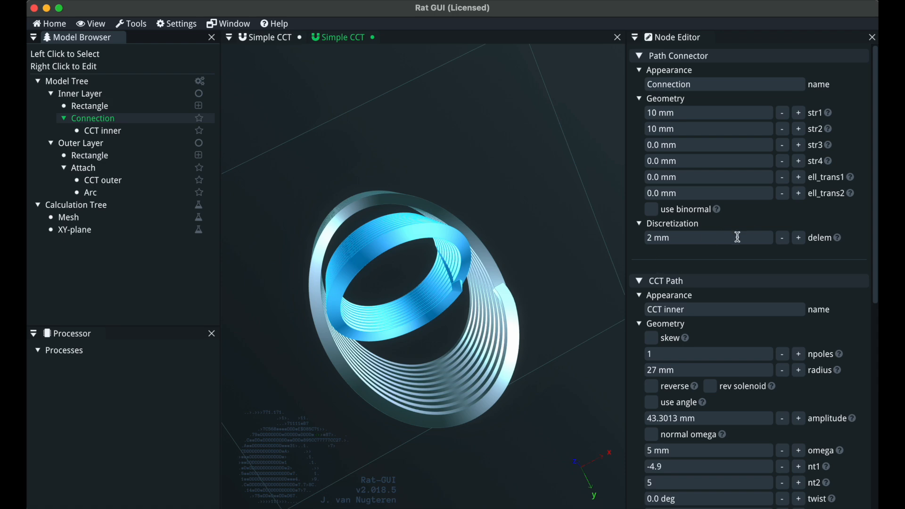
pyautogui.moveTo(455, 305); pyautogui.dragTo(397, 287)
pyautogui.click(112, 137)
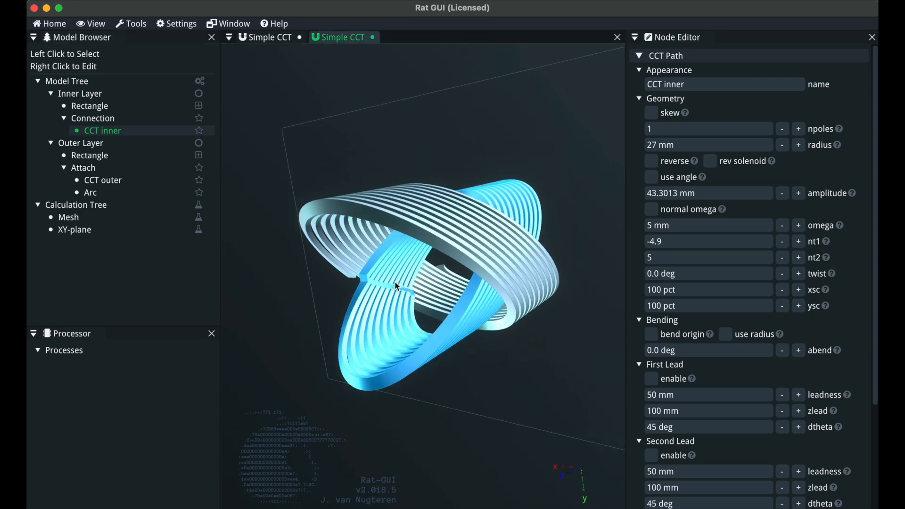
pyautogui.scroll(8, 397, 286)
pyautogui.moveTo(330, 279); pyautogui.dragTo(446, 319)
pyautogui.scroll(-8, 379, 304)
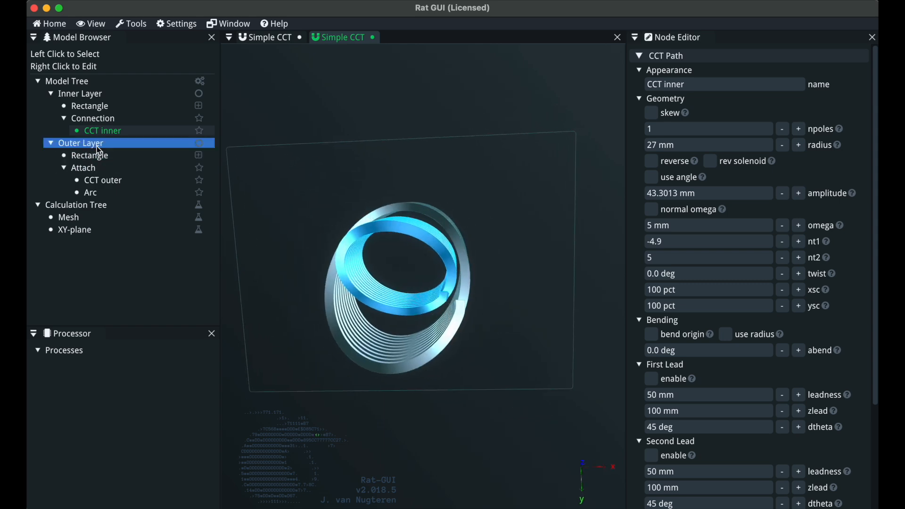
pyautogui.click(108, 170)
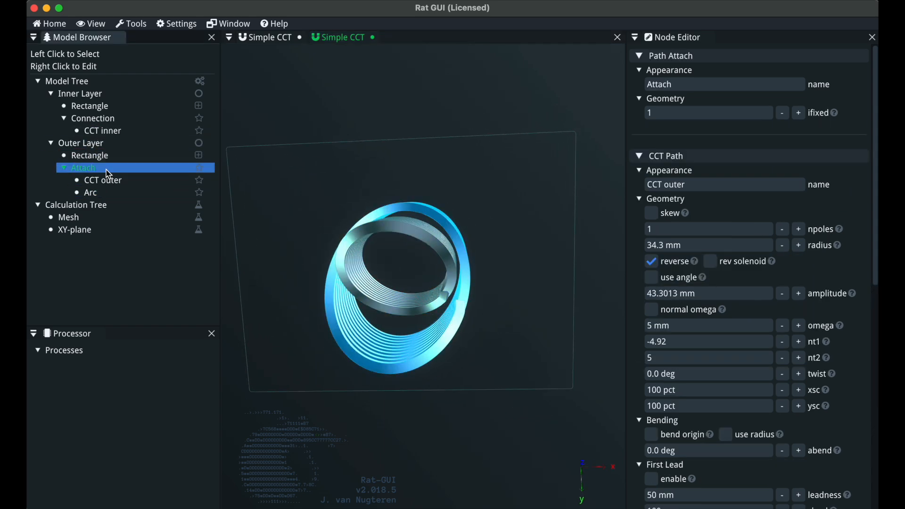
pyautogui.click(106, 119)
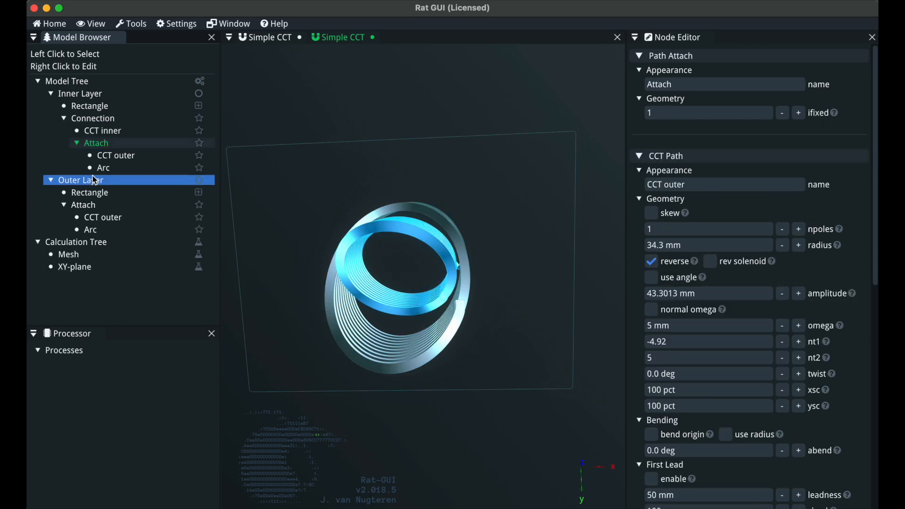
# Disable the Outer Layer coil
pyautogui.click(91, 180)
pyautogui.rightClick(91, 180)
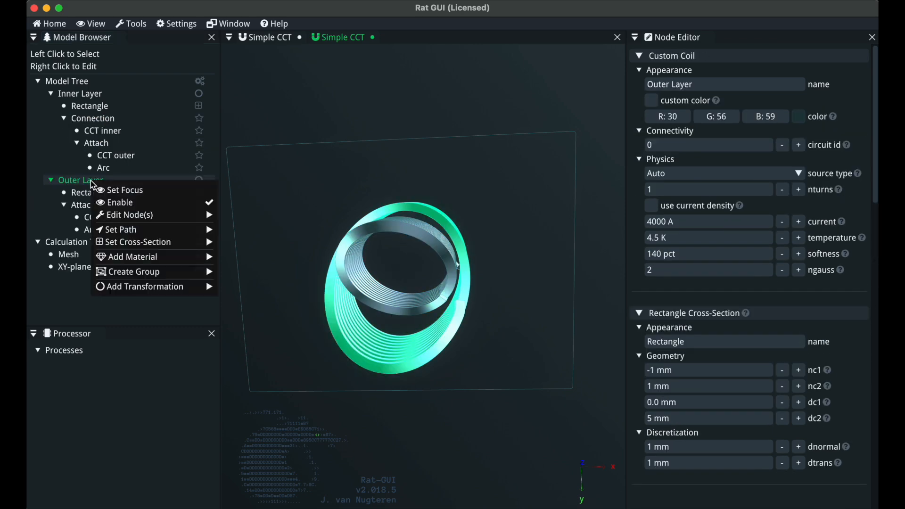
pyautogui.click(149, 202)
# Move CCT inner below the Attach group inside the Connection
pyautogui.moveTo(366, 256); pyautogui.dragTo(393, 266)
pyautogui.click(142, 143)
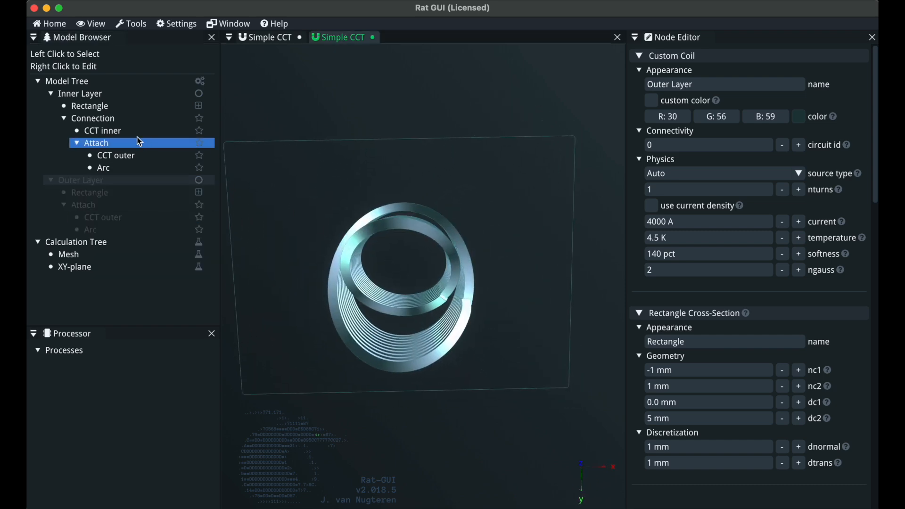
pyautogui.moveTo(449, 272); pyautogui.dragTo(452, 316)
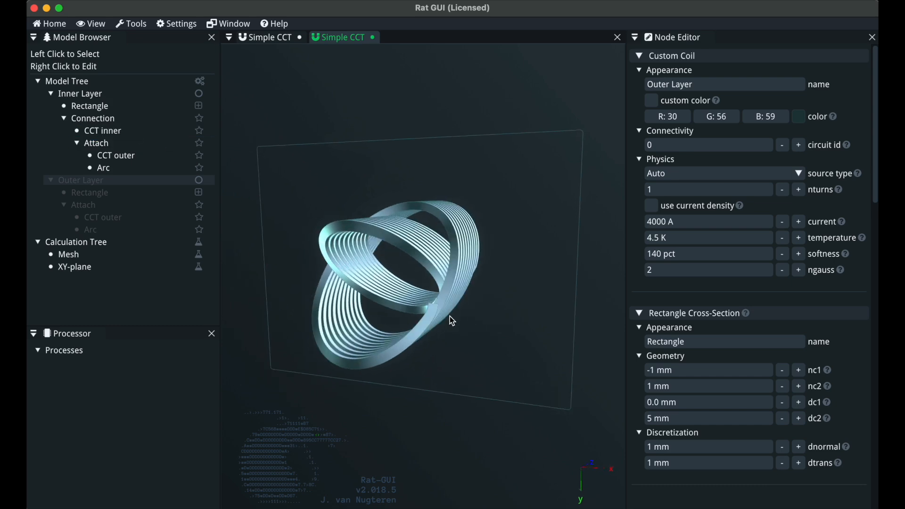
pyautogui.click(132, 131)
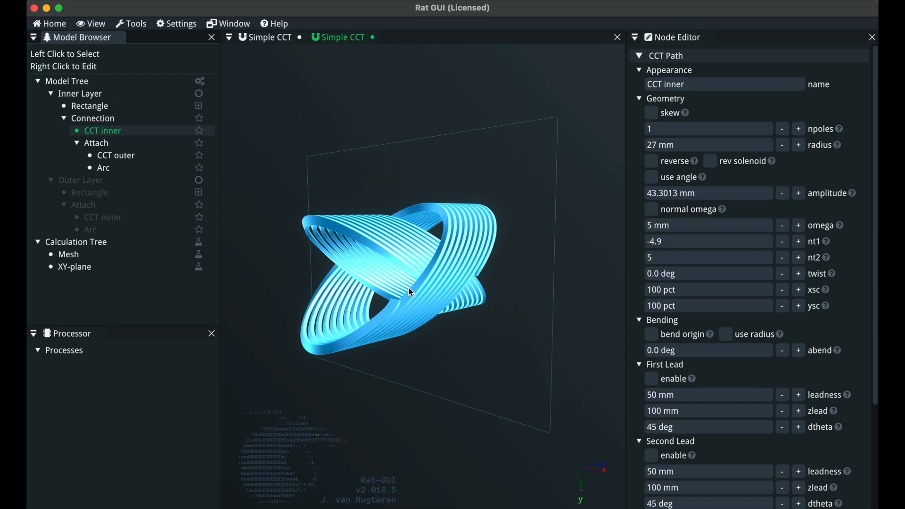
pyautogui.hotkey('shift', 'Down')
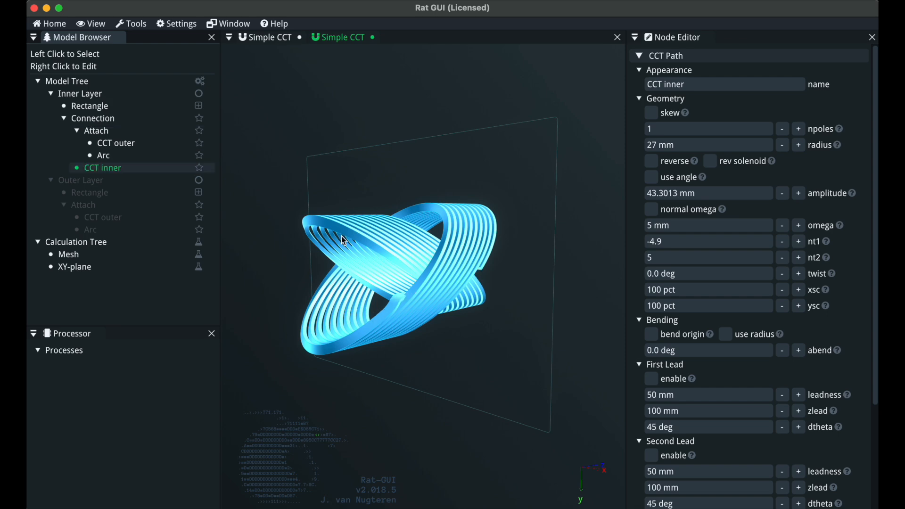
# Inspect the joint between the inner and outer windings within the Connection
pyautogui.moveTo(455, 339); pyautogui.dragTo(469, 370)
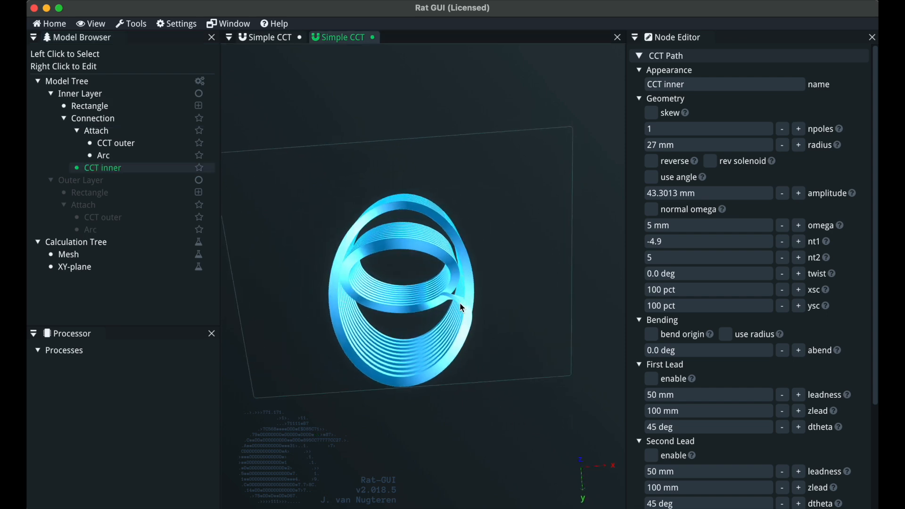
pyautogui.scroll(5, 462, 308)
pyautogui.moveTo(462, 308); pyautogui.dragTo(382, 320)
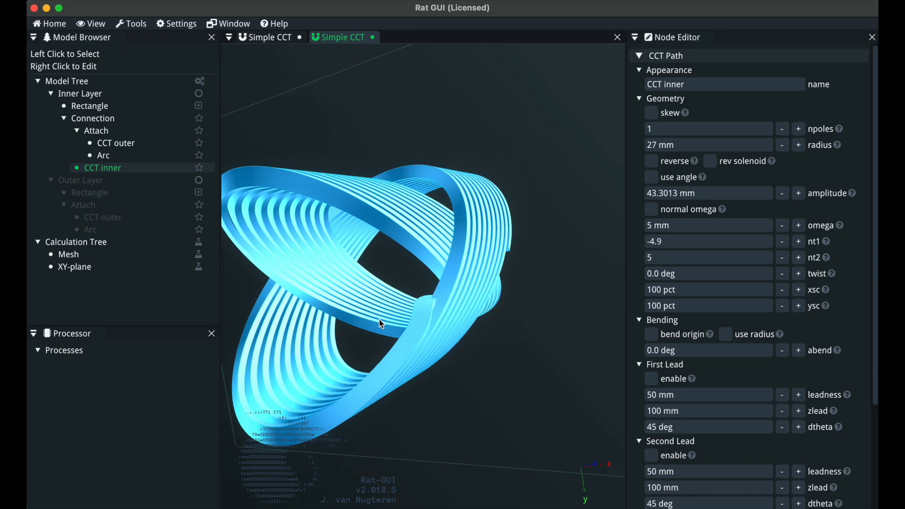
pyautogui.click(114, 119)
pyautogui.moveTo(520, 162); pyautogui.dragTo(503, 188)
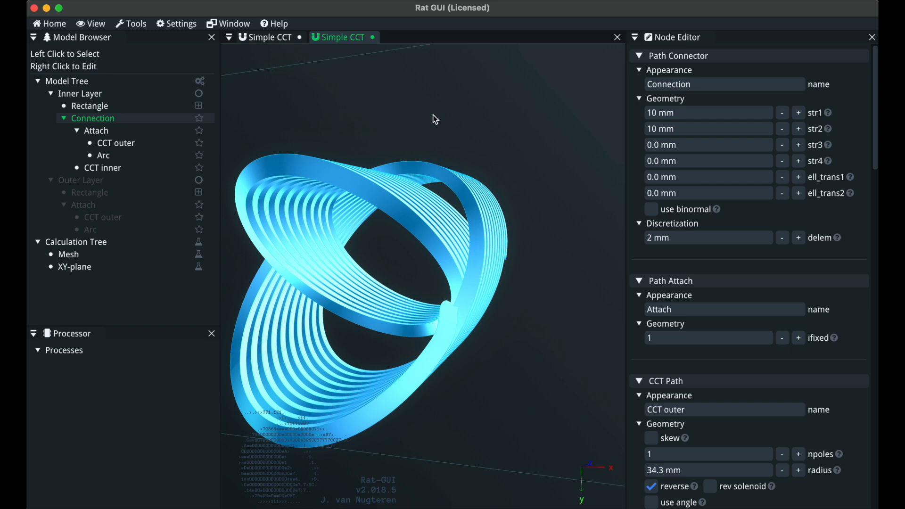
# Switch to Inkscape and nudge the coil render screenshot slightly
pyautogui.press('super+Tab')
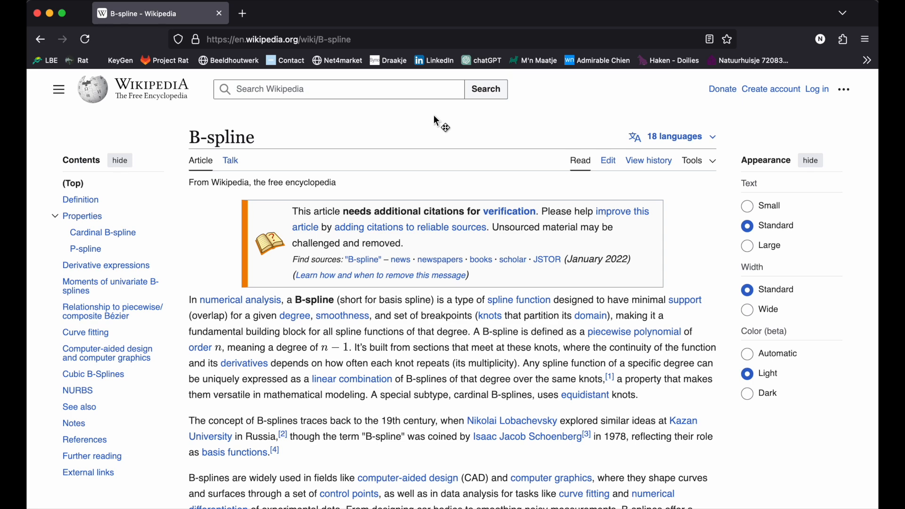
pyautogui.hotkey('ctrl', 'Up')
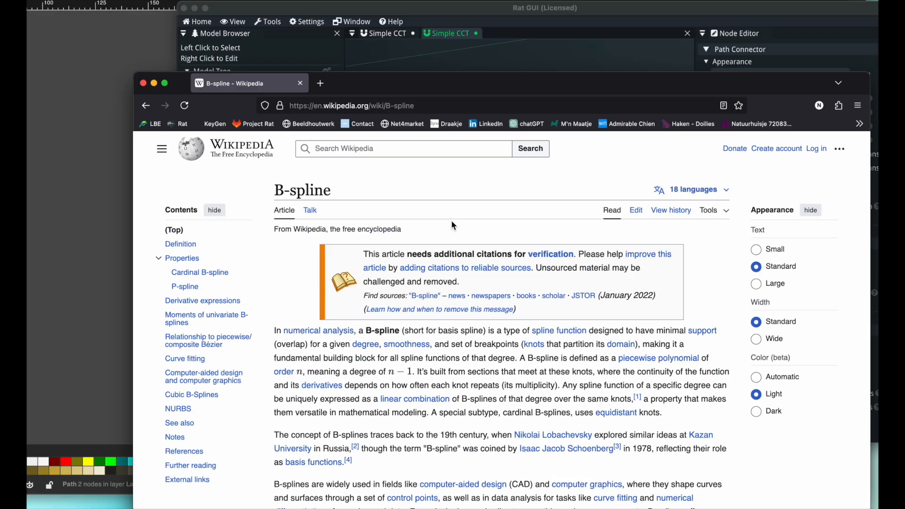
pyautogui.click(403, 180)
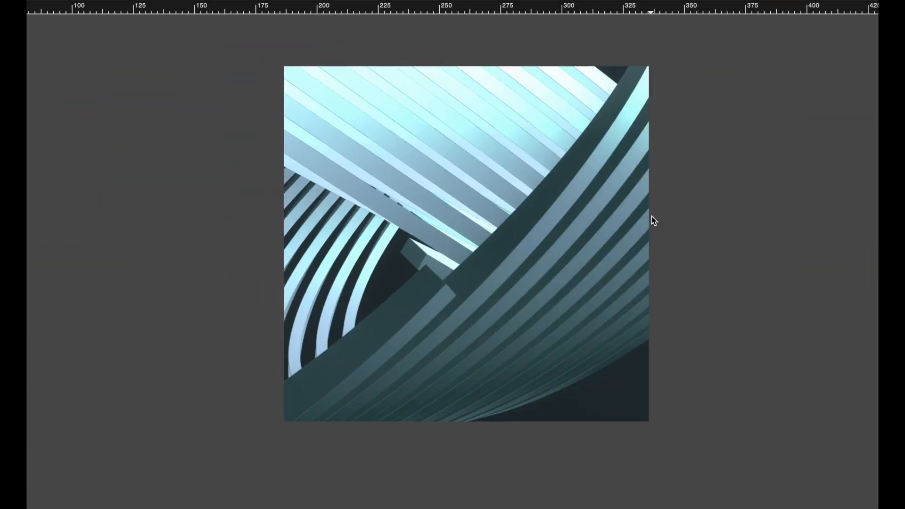
pyautogui.moveTo(409, 278); pyautogui.dragTo(404, 279)
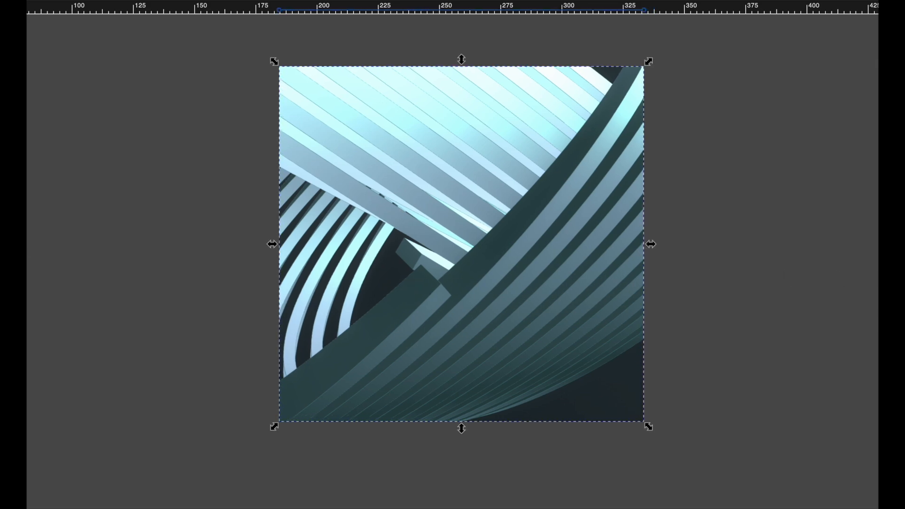
# Paste a red arrow pointing up-right from the joint between the layers
pyautogui.hotkey('ctrl', 'v')
pyautogui.moveTo(737, 252); pyautogui.dragTo(482, 227)
pyautogui.click(27, 289)
pyautogui.click(334, 233)
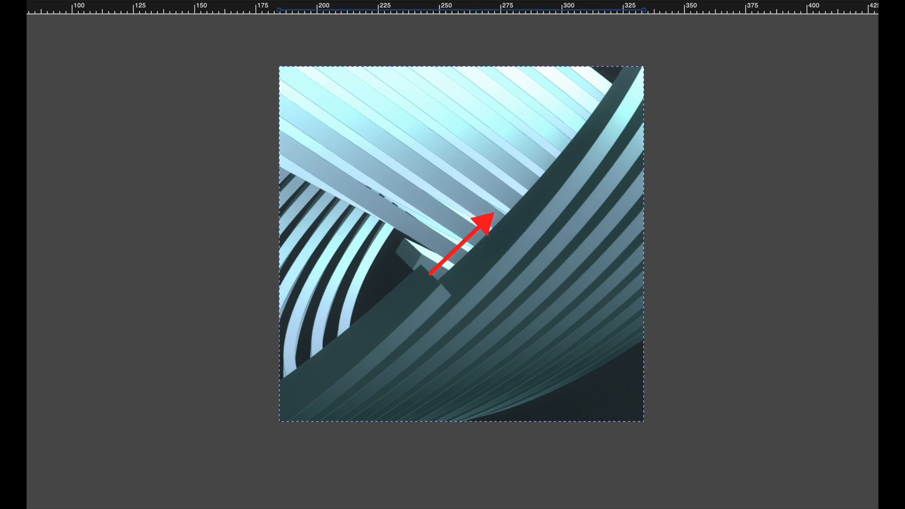
# Draw a second red arrow pointing up-left from the joint and place red dots at both arrow tips
pyautogui.click(51, 290)
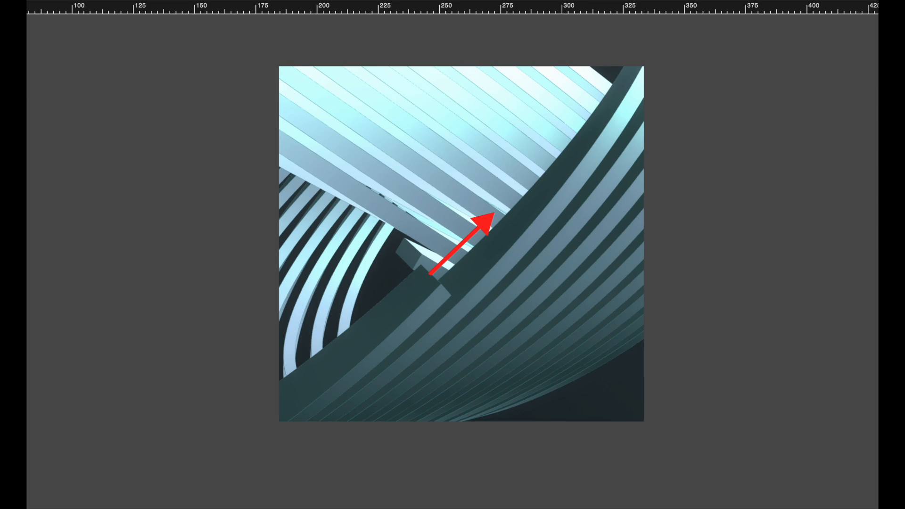
pyautogui.moveTo(27, 249); pyautogui.dragTo(349, 205)
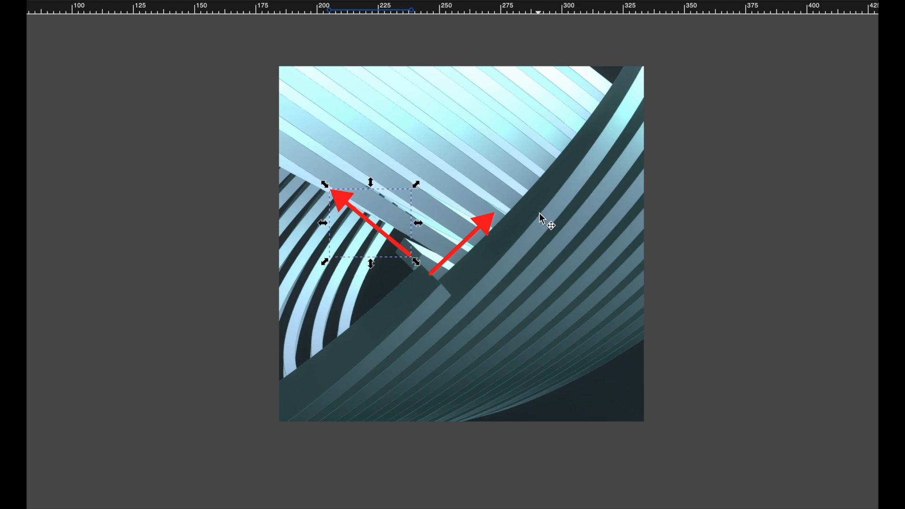
pyautogui.click(755, 238)
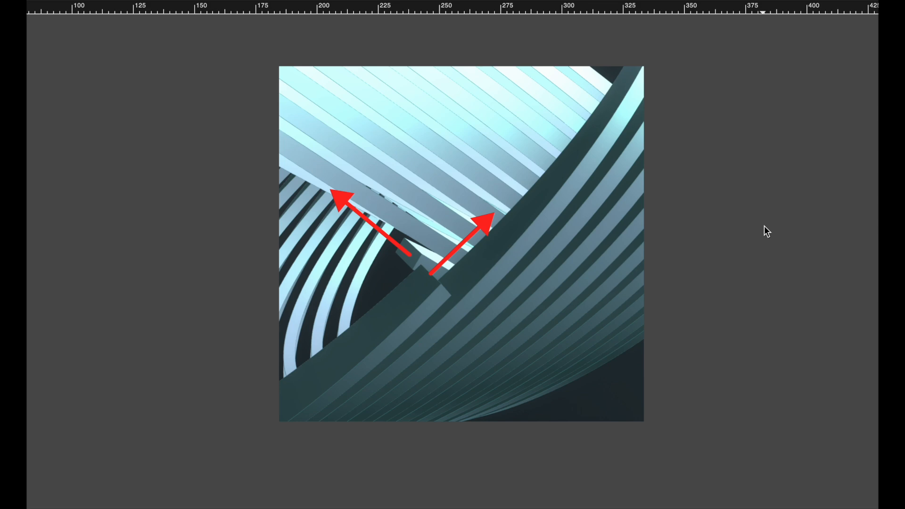
pyautogui.moveTo(877, 127); pyautogui.dragTo(502, 207)
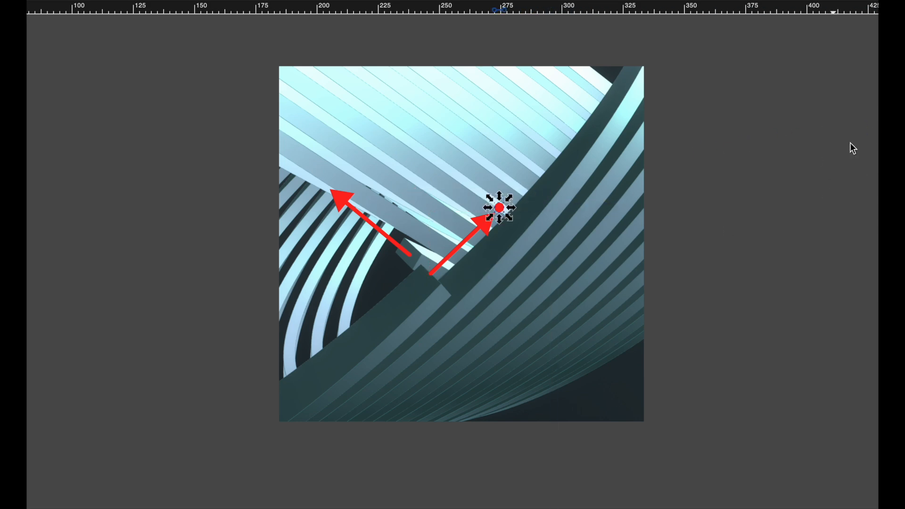
pyautogui.moveTo(877, 125); pyautogui.dragTo(325, 183)
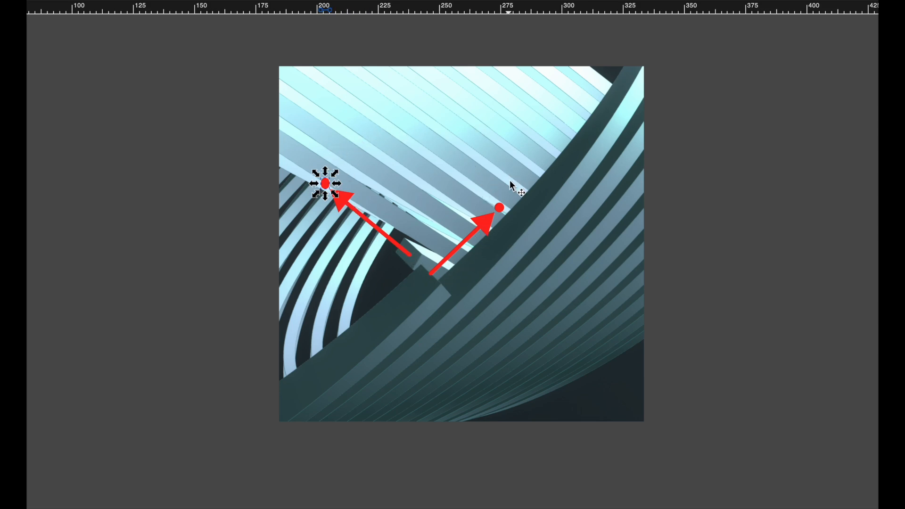
# Move the right red dot further up-right and lengthen the right arrow to reach toward it
pyautogui.moveTo(501, 211); pyautogui.dragTo(585, 126)
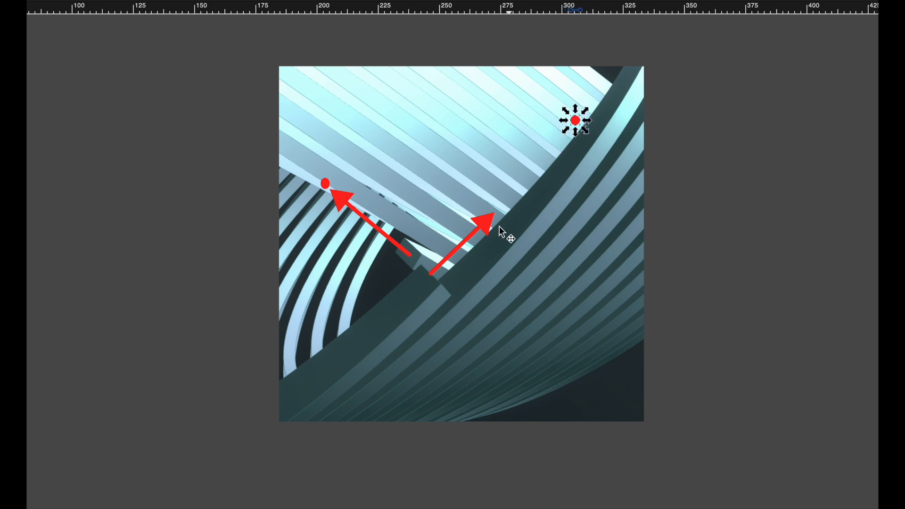
pyautogui.click(479, 228)
pyautogui.moveTo(496, 214); pyautogui.dragTo(563, 136)
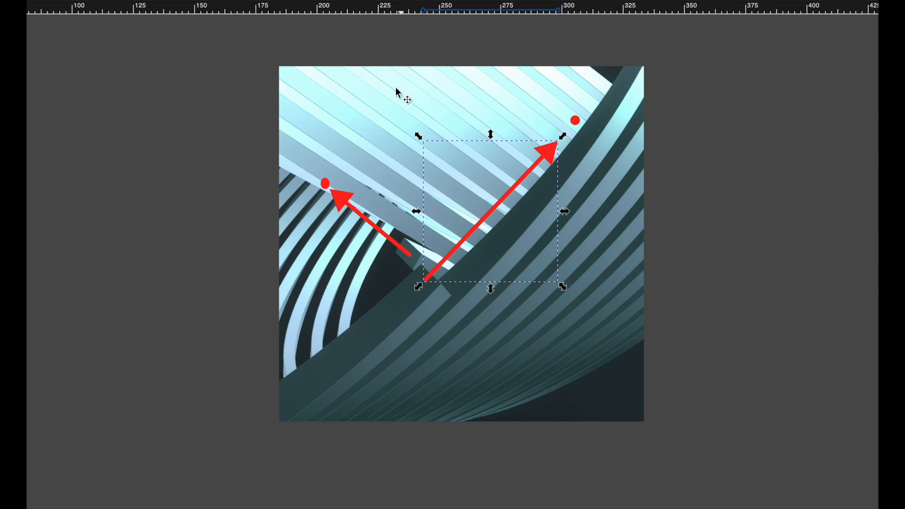
pyautogui.click(712, 276)
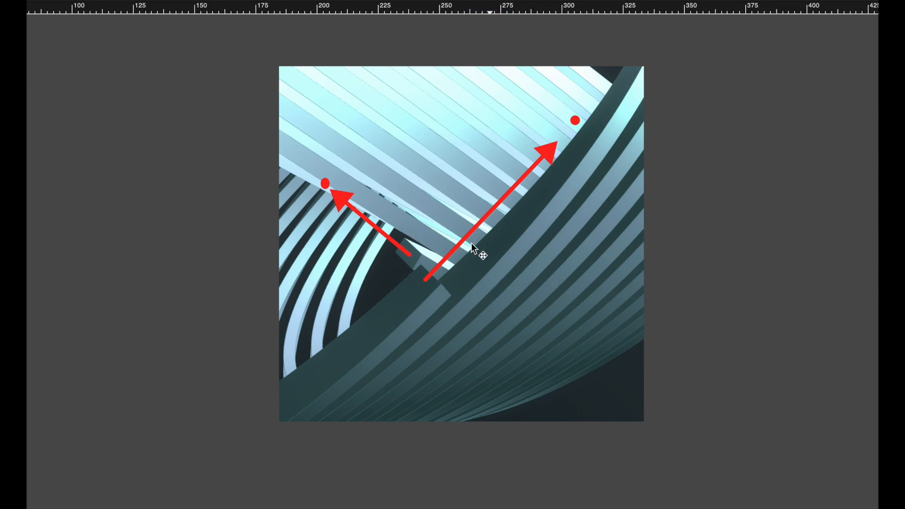
# Move the left red dot further up-left to the image edge and lengthen the left arrow toward it
pyautogui.click(325, 184)
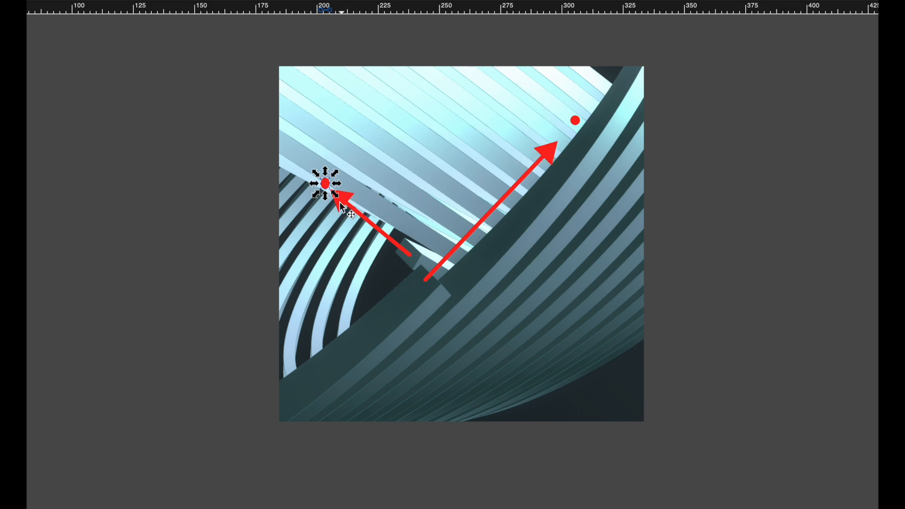
pyautogui.moveTo(328, 187); pyautogui.dragTo(269, 140)
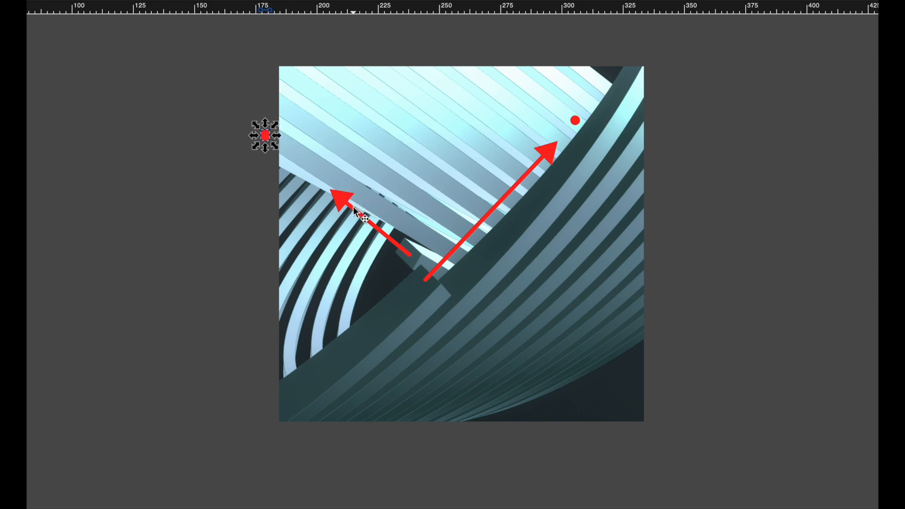
pyautogui.click(338, 198)
pyautogui.moveTo(327, 186); pyautogui.dragTo(270, 140)
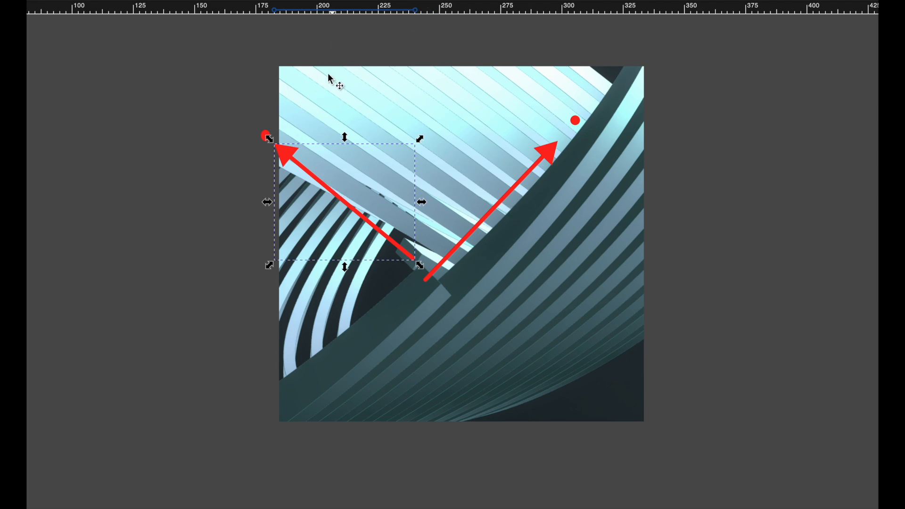
# Move the right red dot back down closer to the joint and shorten the right arrow to meet it
pyautogui.click(548, 162)
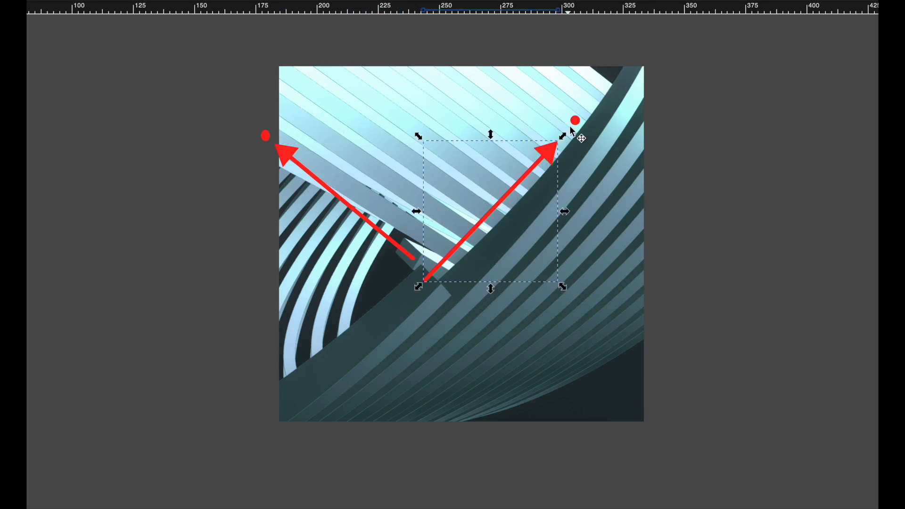
pyautogui.moveTo(573, 119); pyautogui.dragTo(522, 180)
pyautogui.click(548, 156)
pyautogui.moveTo(565, 142); pyautogui.dragTo(524, 185)
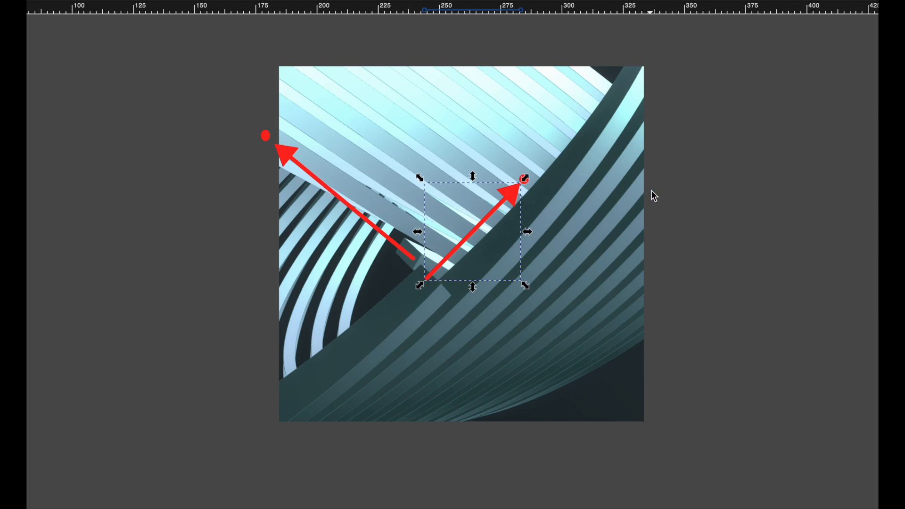
# Switch to Rat GUI and set the Connection's first strength str1 to 40 mm
pyautogui.hotkey('ctrl', 'Up')
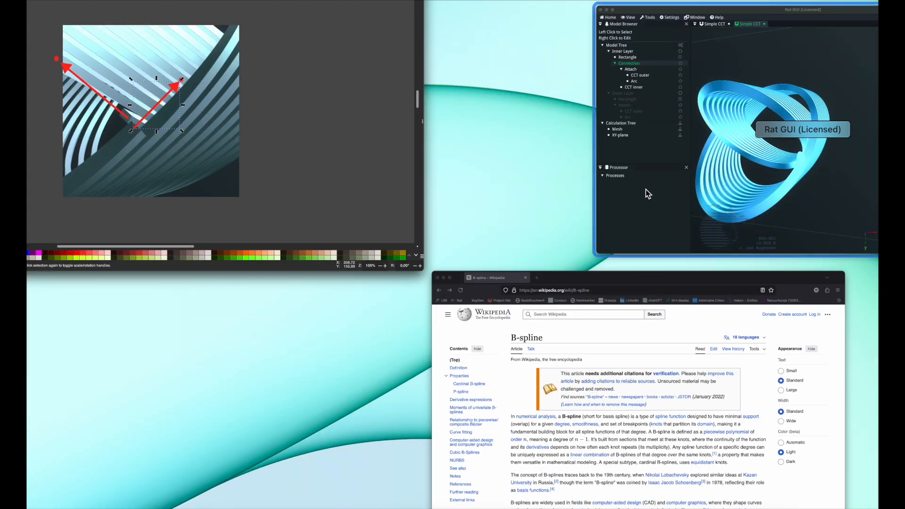
pyautogui.click(671, 198)
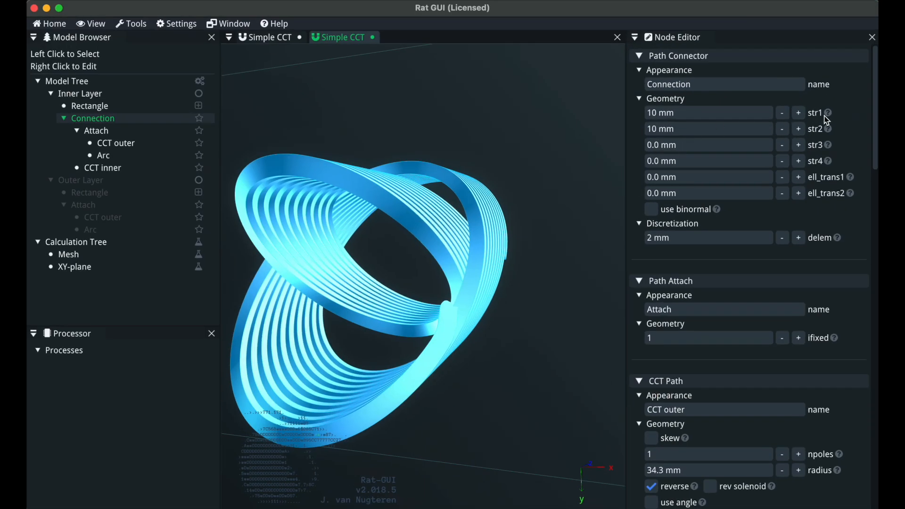
pyautogui.moveTo(831, 118)
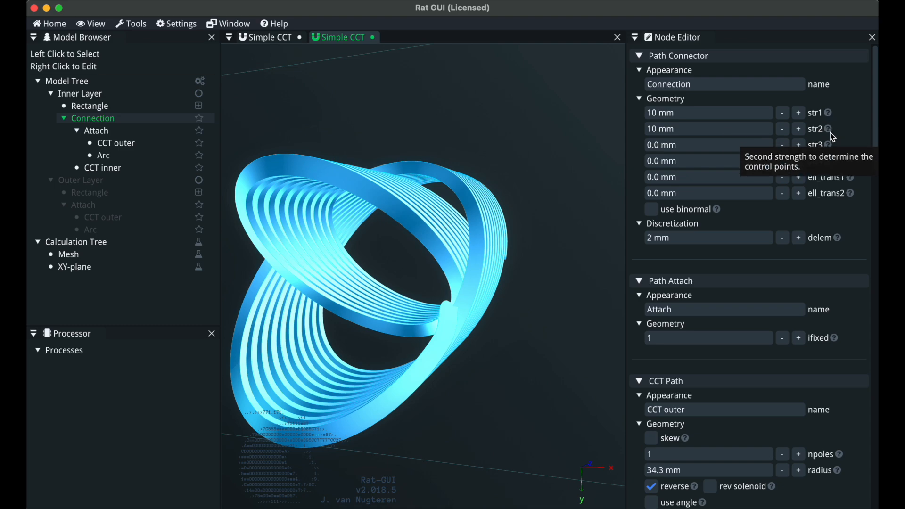
pyautogui.hotkey('ctrl', 'Up')
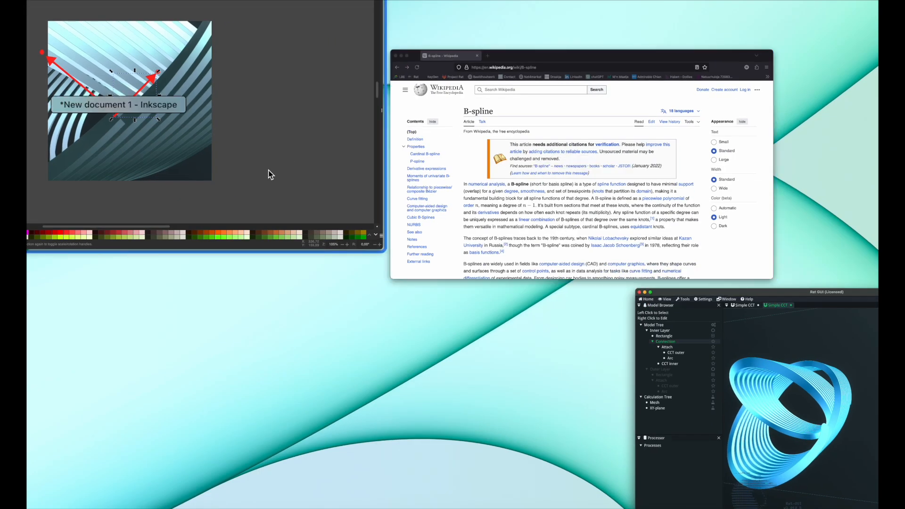
pyautogui.click(268, 172)
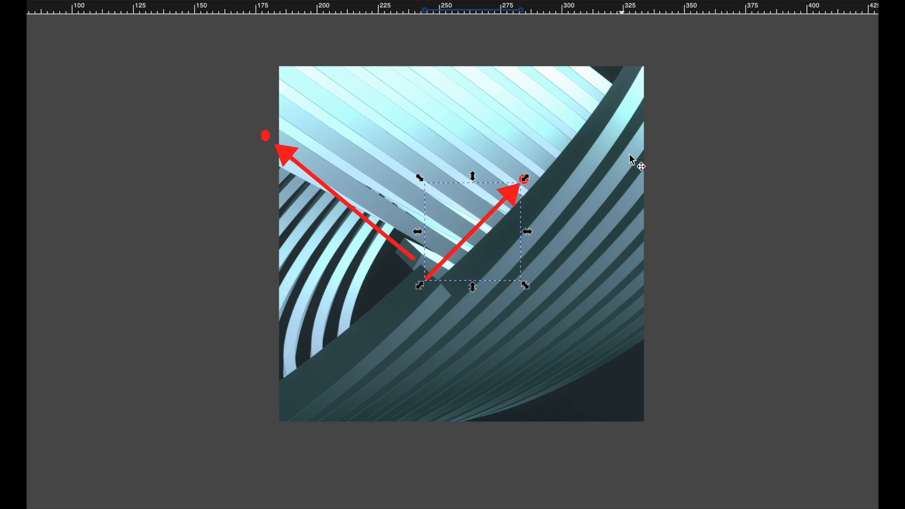
pyautogui.hotkey('ctrl', 'Up')
pyautogui.moveTo(515, 303); pyautogui.dragTo(537, 301)
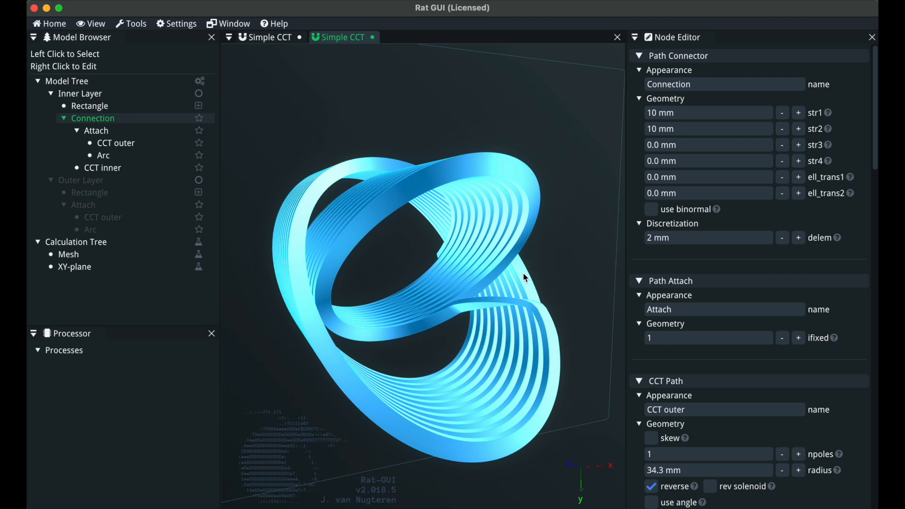
pyautogui.click(706, 111)
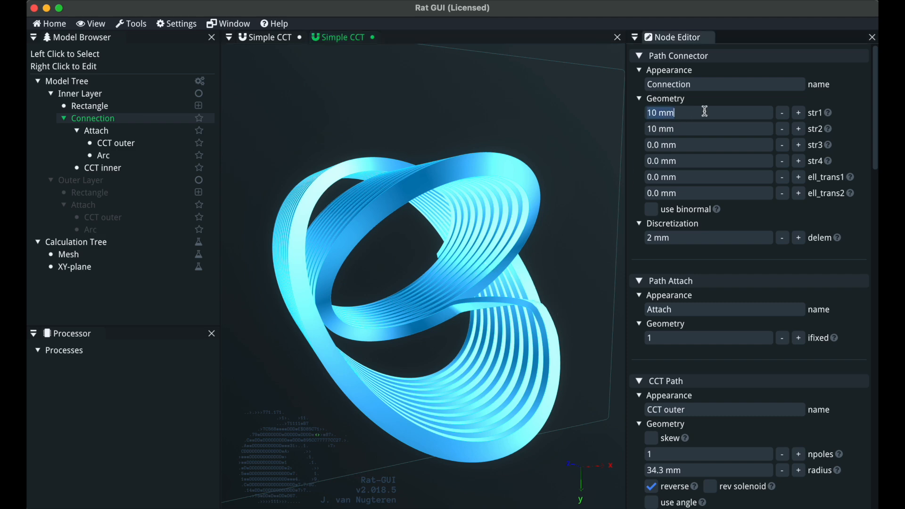
pyautogui.write('40')
pyautogui.press('Return')
# Set the Connection's second strength str2 to 40 mm
pyautogui.moveTo(479, 350); pyautogui.dragTo(522, 348)
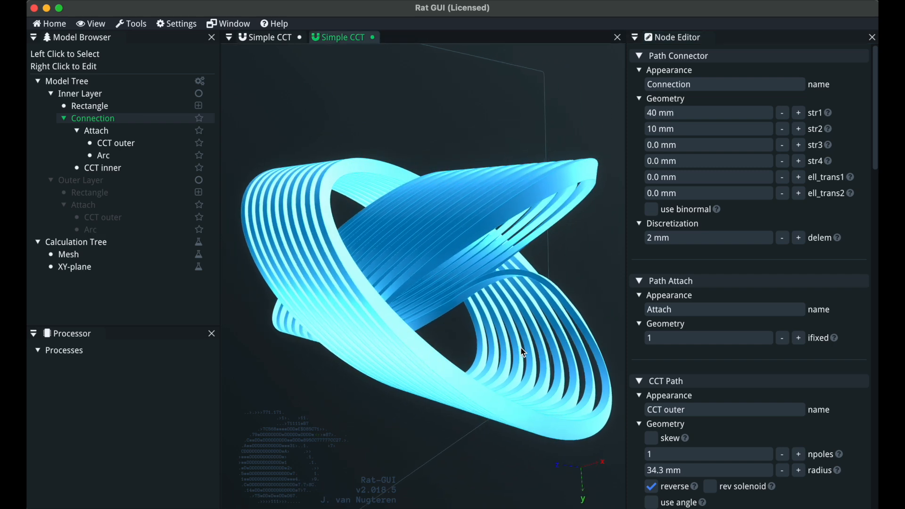
pyautogui.moveTo(540, 287); pyautogui.dragTo(474, 305)
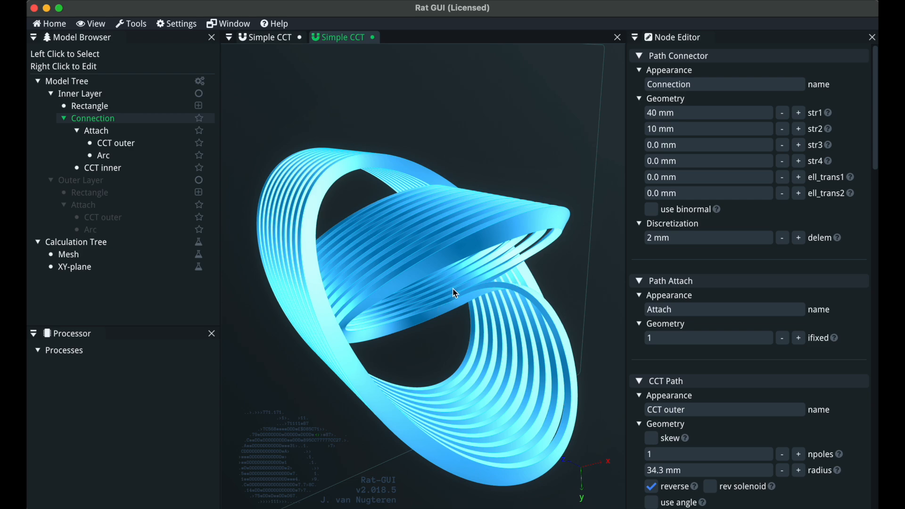
pyautogui.moveTo(493, 301); pyautogui.dragTo(395, 307)
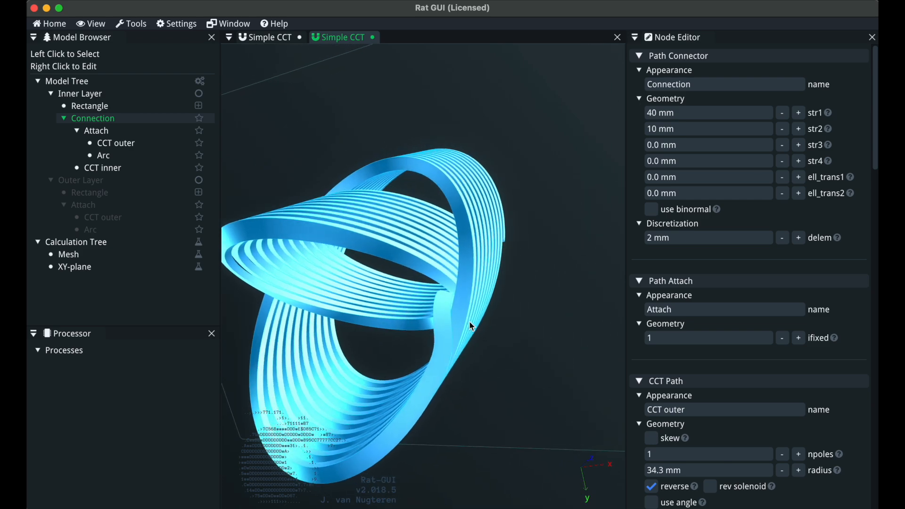
pyautogui.scroll(5, 468, 322)
pyautogui.scroll(-5, 470, 325)
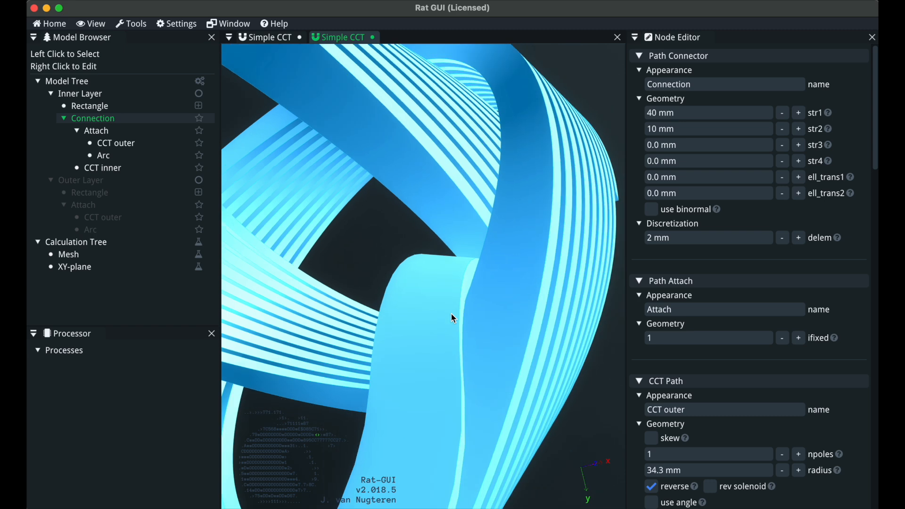
pyautogui.moveTo(436, 323)
pyautogui.mouseDown()
pyautogui.moveTo(426, 332)
pyautogui.moveTo(435, 337)
pyautogui.mouseUp()
pyautogui.click(696, 129)
pyautogui.write('4')
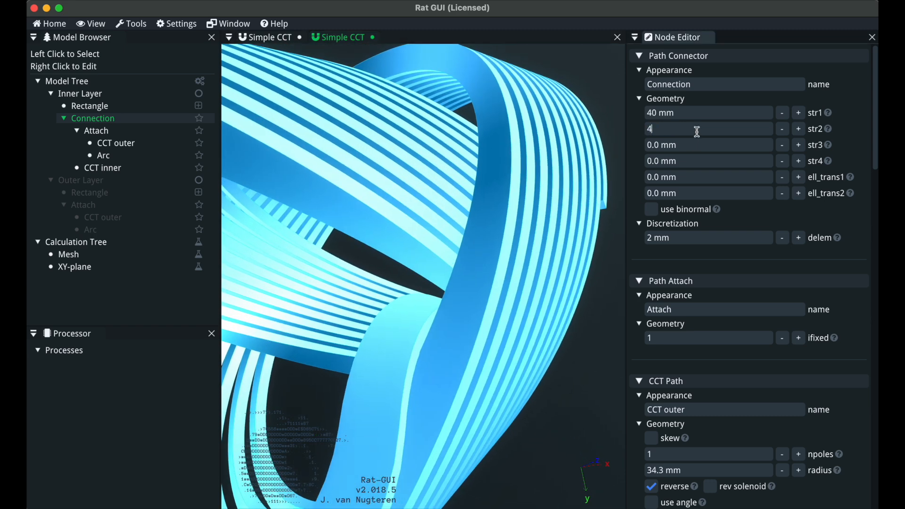
pyautogui.press('Return')
# Inspect the reshaped connection between the inner and outer layers in the 3D view
pyautogui.moveTo(527, 347); pyautogui.dragTo(575, 333)
pyautogui.scroll(-10, 572, 328)
pyautogui.moveTo(450, 344); pyautogui.dragTo(420, 240)
pyautogui.scroll(5, 441, 315)
pyautogui.click(467, 344)
pyautogui.scroll(2, 421, 340)
pyautogui.scroll(-10, 528, 286)
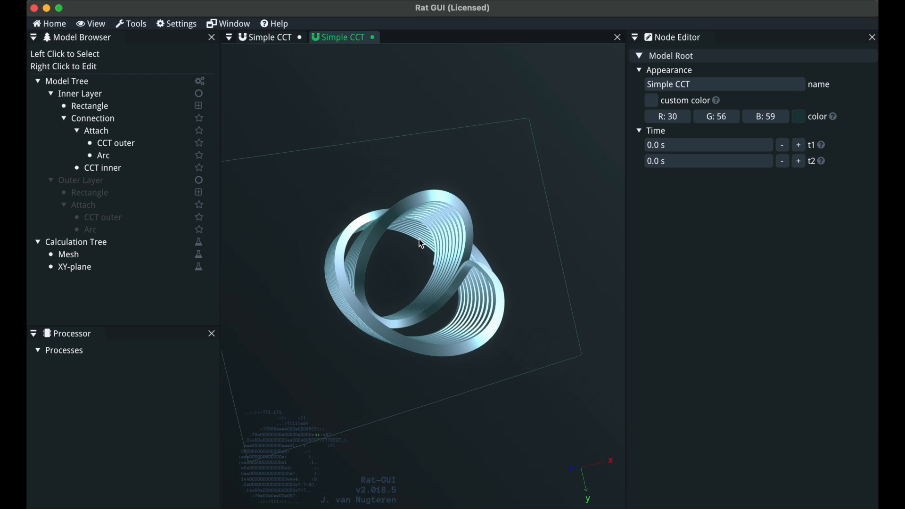
pyautogui.moveTo(447, 283)
pyautogui.mouseDown()
pyautogui.moveTo(449, 294)
pyautogui.moveTo(431, 287)
pyautogui.mouseUp()
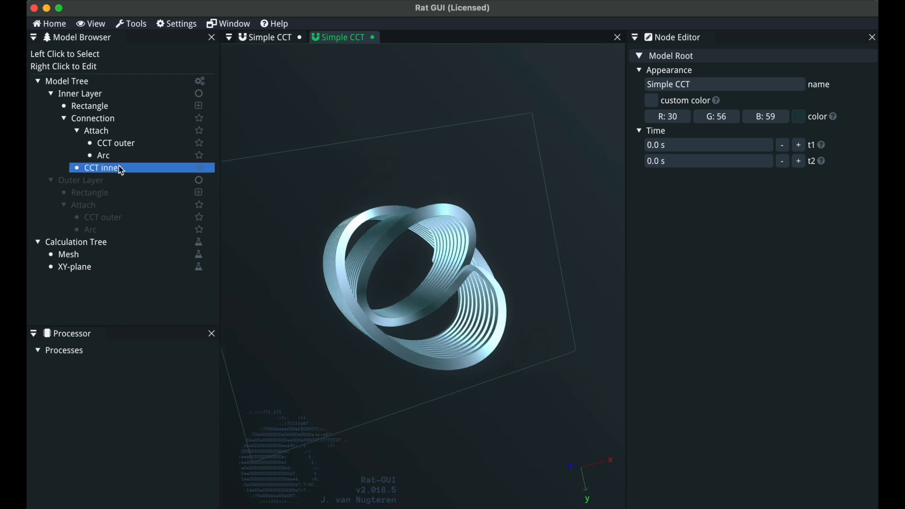
# Compare the nt1 turn values of the CCT outer and CCT inner paths
pyautogui.click(118, 144)
pyautogui.click(683, 242)
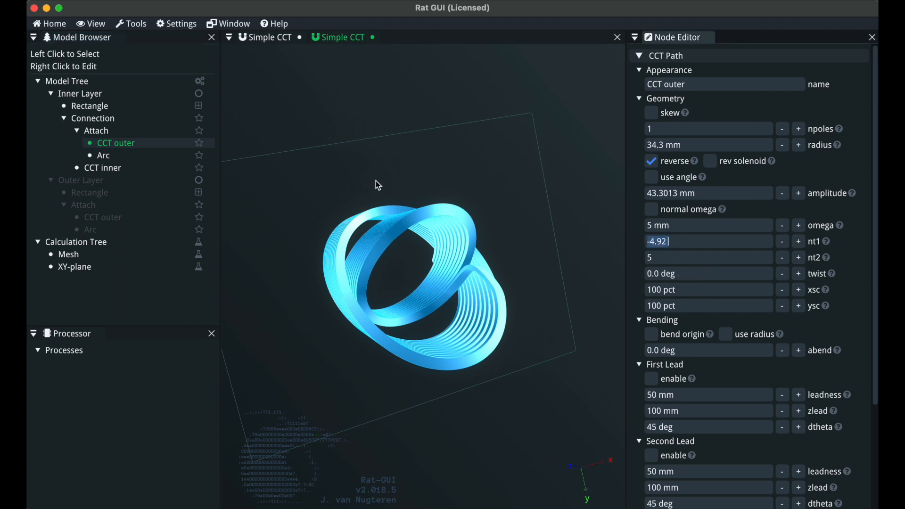
pyautogui.click(129, 169)
pyautogui.click(685, 241)
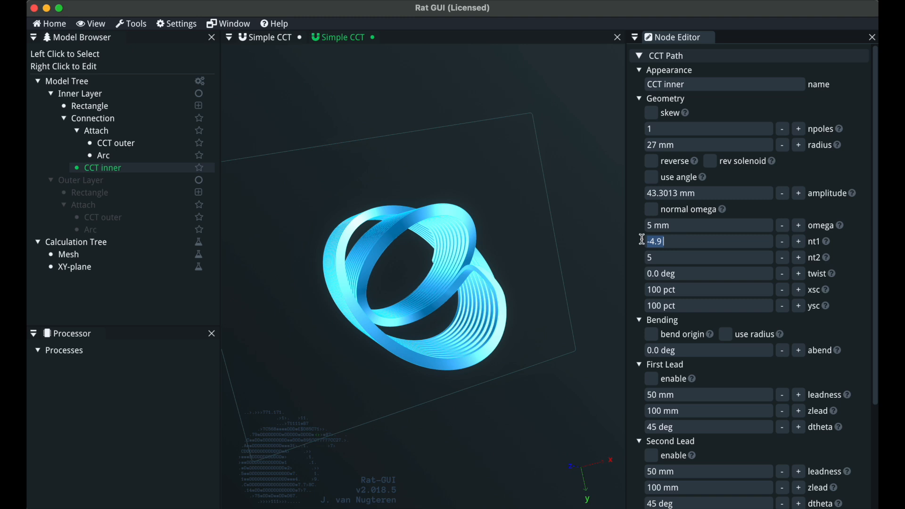
pyautogui.click(123, 132)
pyautogui.moveTo(472, 334); pyautogui.dragTo(458, 340)
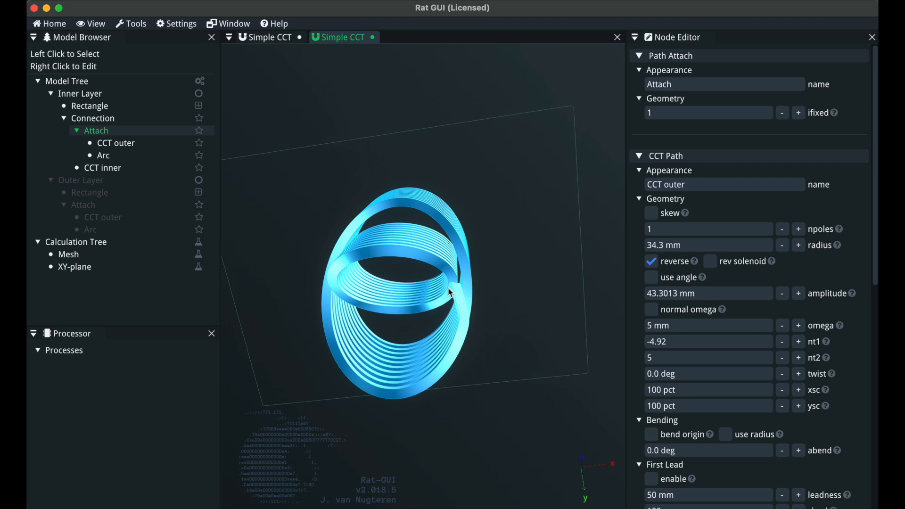
pyautogui.moveTo(473, 341); pyautogui.dragTo(447, 267)
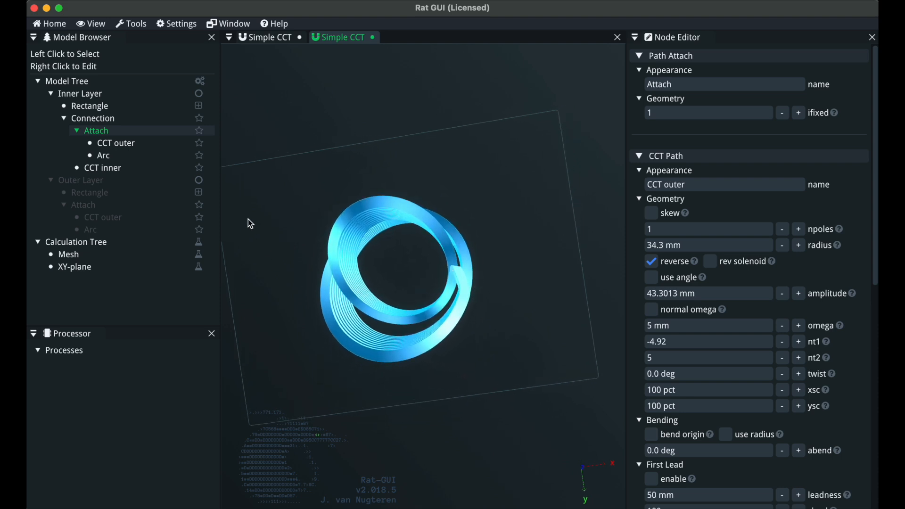
# Ungroup the Attach node in the Connection and delete its Arc section
pyautogui.click(128, 157)
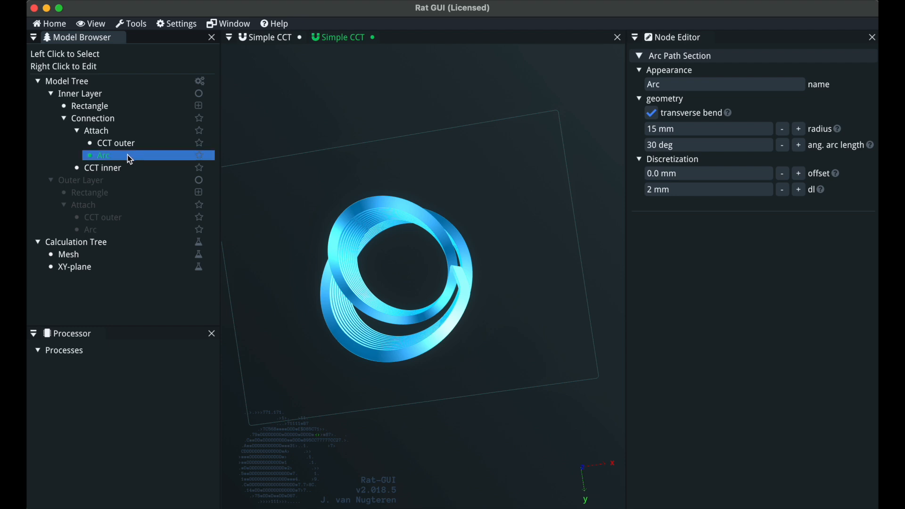
pyautogui.rightClick(128, 156)
pyautogui.click(106, 137)
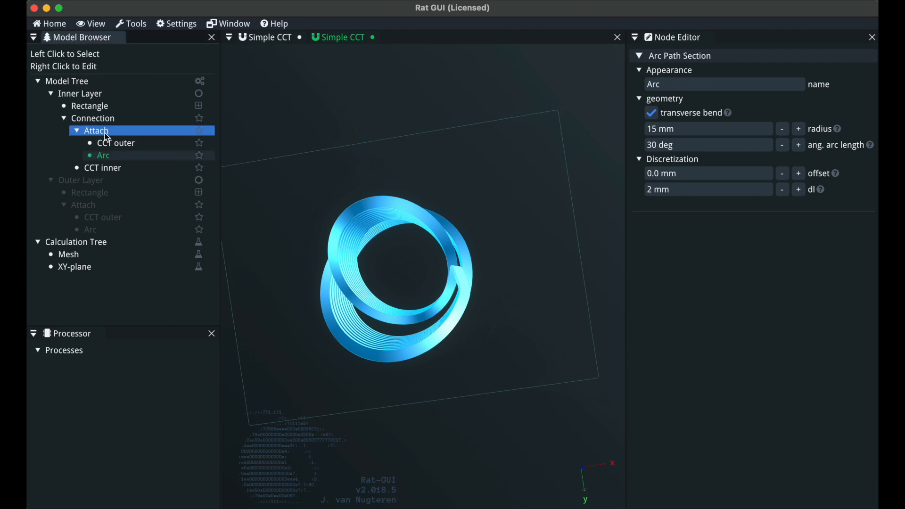
pyautogui.rightClick(107, 137)
pyautogui.moveTo(151, 142)
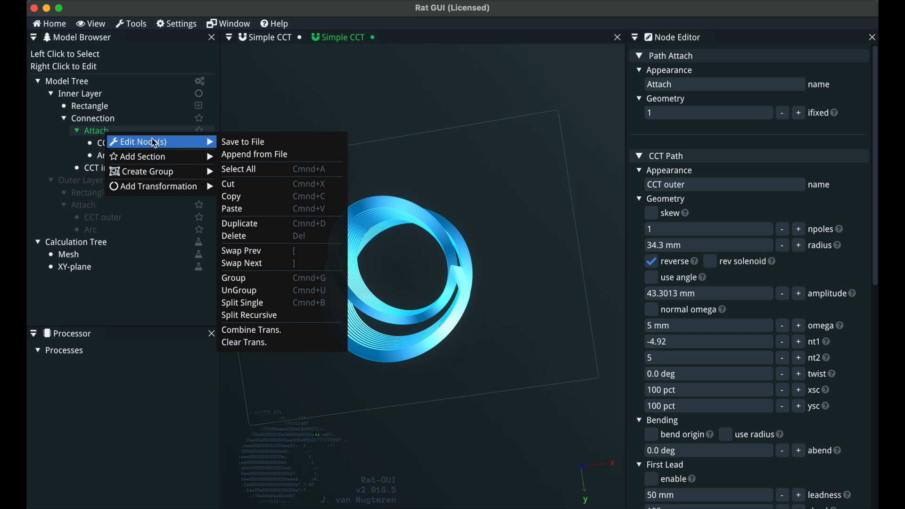
pyautogui.click(250, 291)
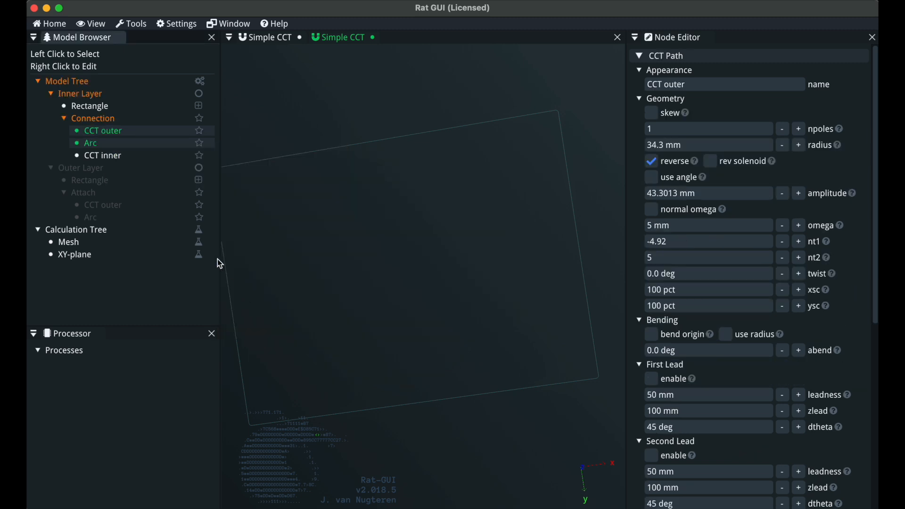
pyautogui.click(113, 144)
pyautogui.press('Delete')
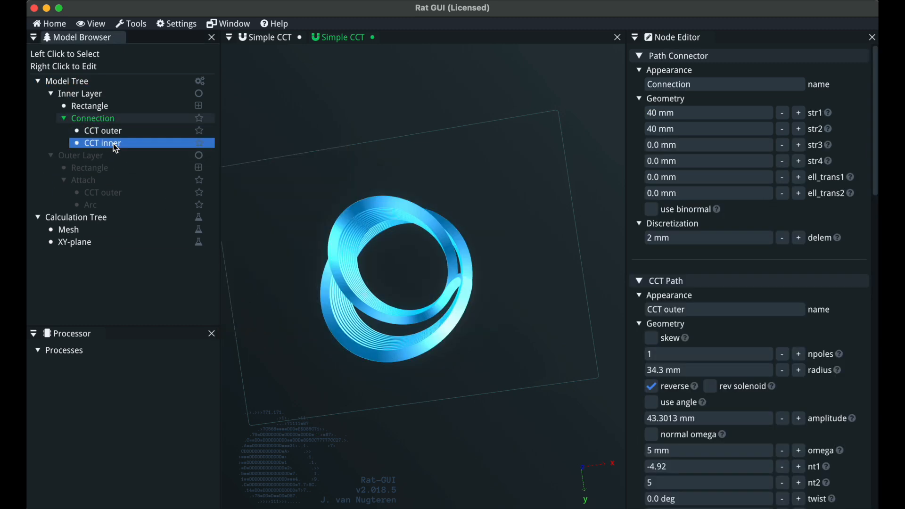
# Undo the Arc deletion and ungrouping to restore the Attach group in the Connection
pyautogui.scroll(6, 394, 296)
pyautogui.moveTo(526, 310); pyautogui.dragTo(482, 384)
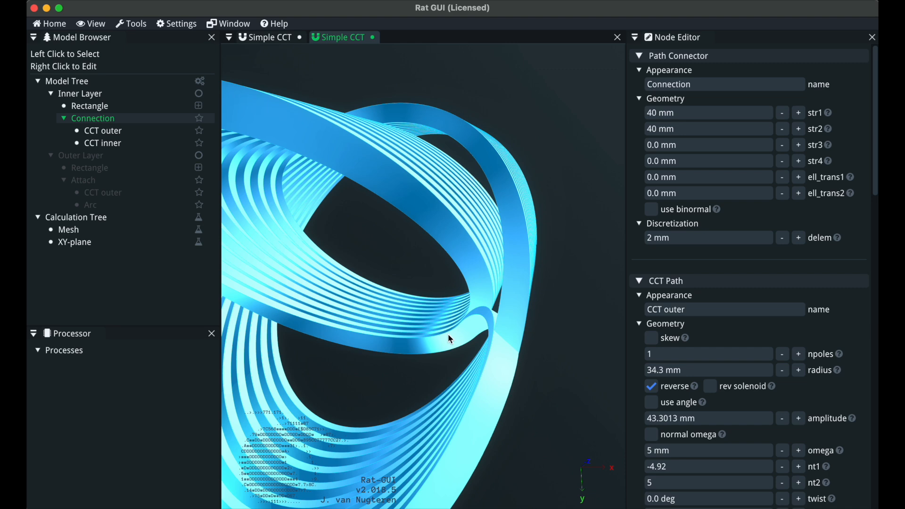
pyautogui.moveTo(454, 336); pyautogui.dragTo(392, 299)
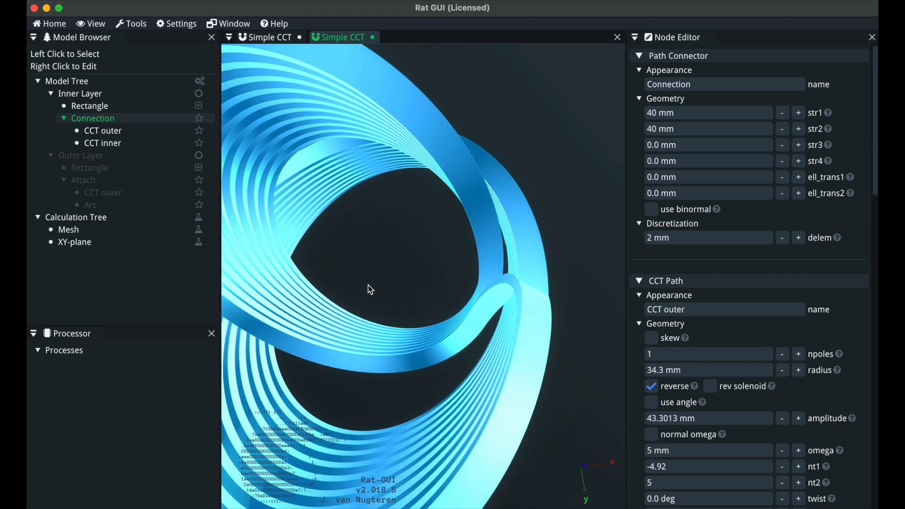
pyautogui.click(210, 181)
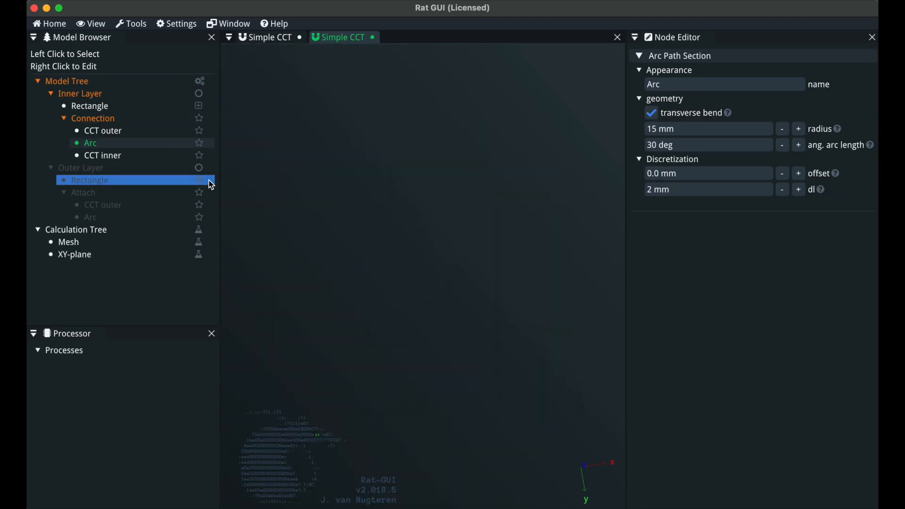
pyautogui.moveTo(473, 298); pyautogui.dragTo(425, 339)
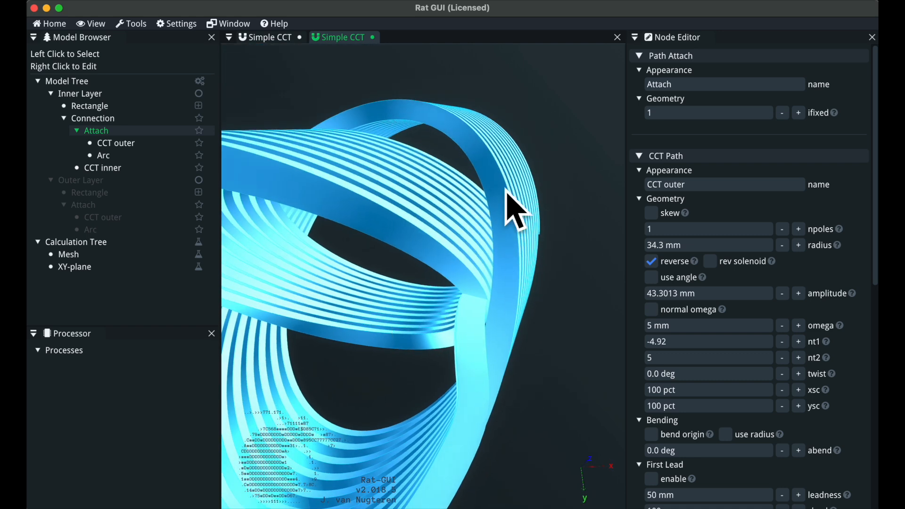
# Select the Connection node and orbit the 3D view to examine the joint between the coil layers
pyautogui.moveTo(501, 343); pyautogui.dragTo(431, 296)
pyautogui.scroll(-5, 467, 253)
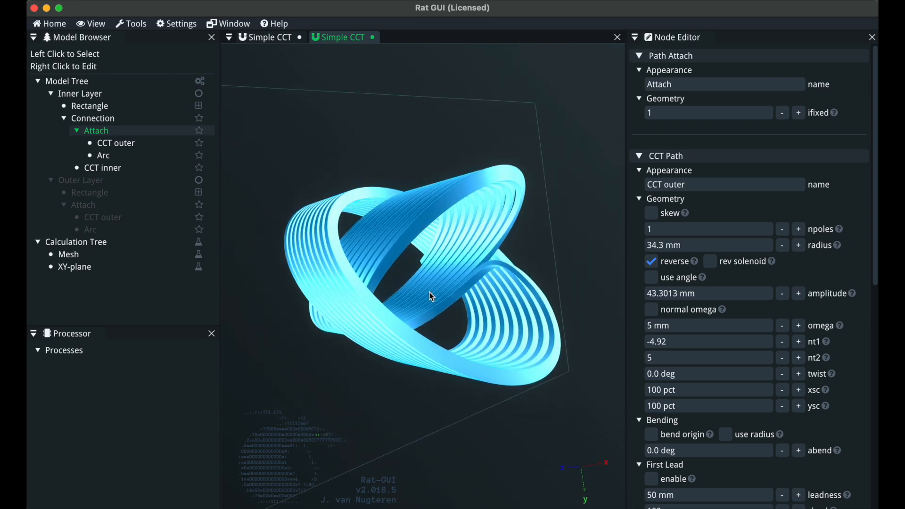
pyautogui.click(98, 123)
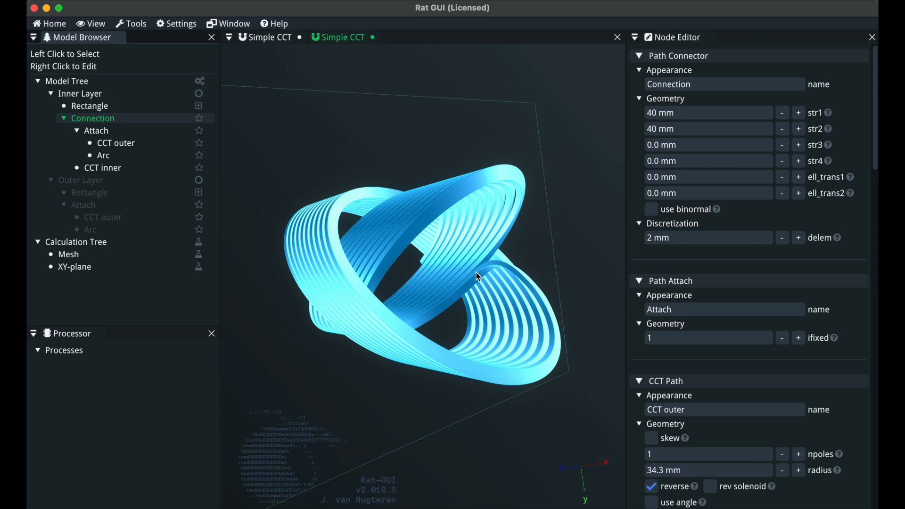
pyautogui.moveTo(477, 276); pyautogui.dragTo(509, 240)
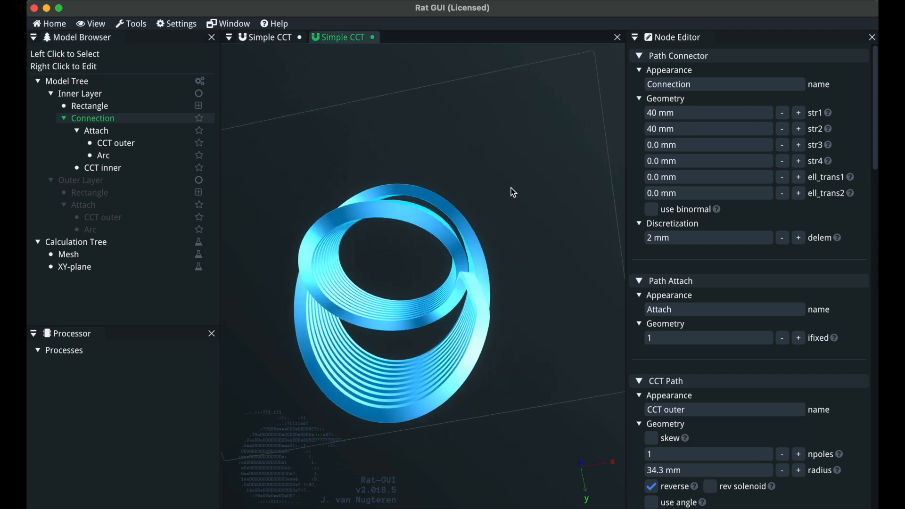
pyautogui.moveTo(476, 267); pyautogui.dragTo(462, 332)
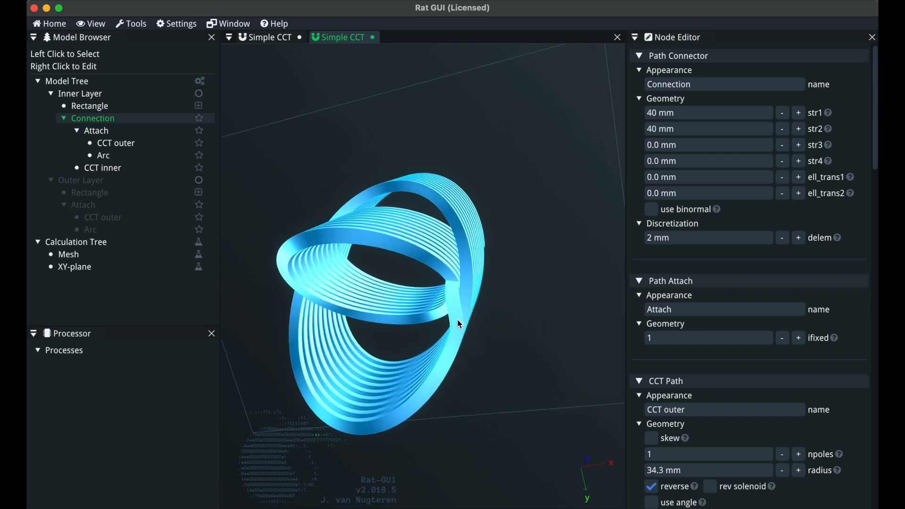
pyautogui.moveTo(458, 322); pyautogui.dragTo(471, 286)
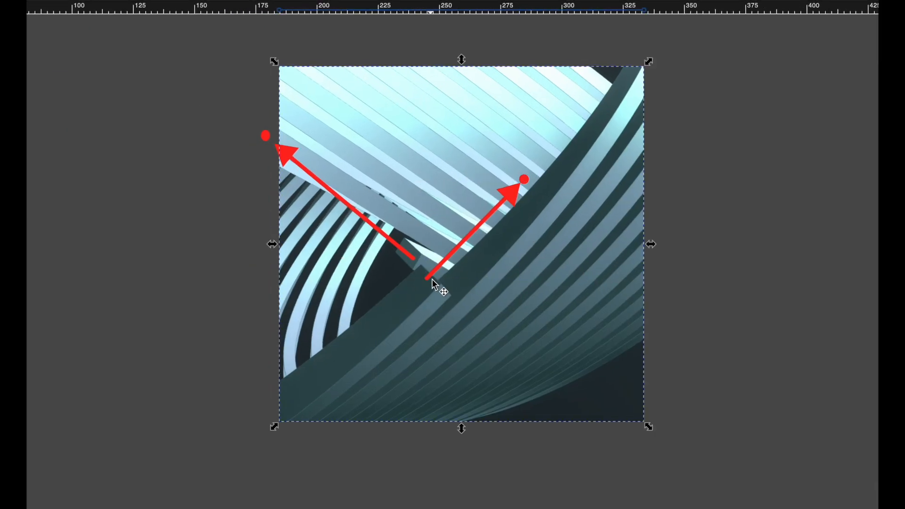
# In the annotated render, lengthen the right red arrow so its tip reaches near the image's upper-right corner
pyautogui.moveTo(524, 179); pyautogui.dragTo(600, 96)
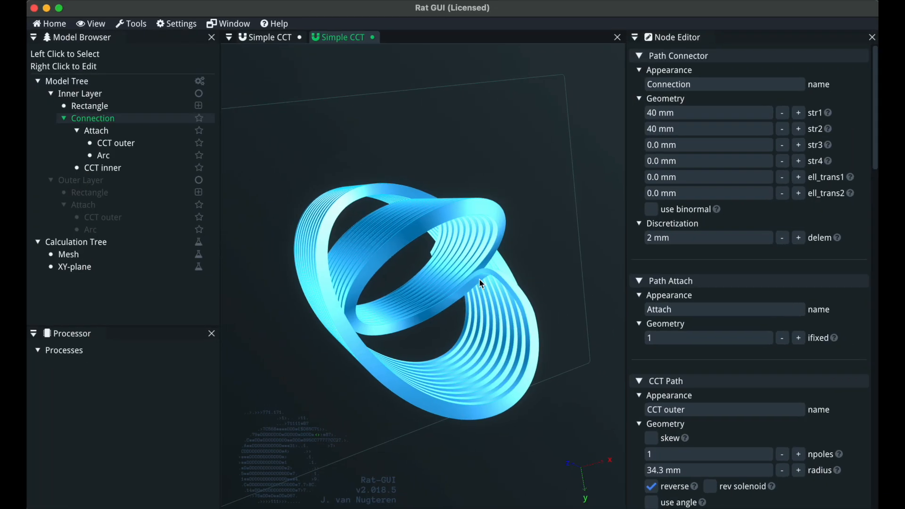
pyautogui.moveTo(480, 279); pyautogui.dragTo(568, 240)
# Orbit the coil in the 3D view again to re-examine the layer connection from other angles
pyautogui.click(568, 239)
pyautogui.moveTo(553, 285); pyautogui.dragTo(449, 288)
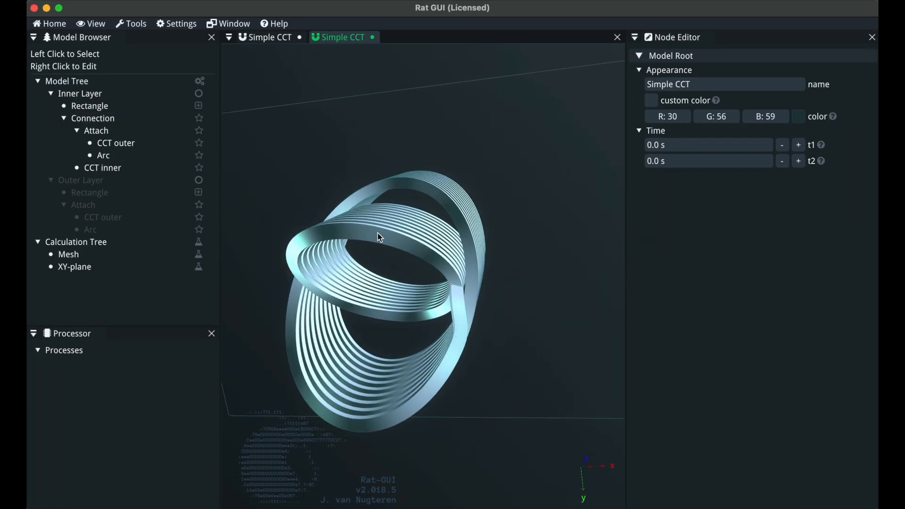
pyautogui.moveTo(460, 315); pyautogui.dragTo(550, 273)
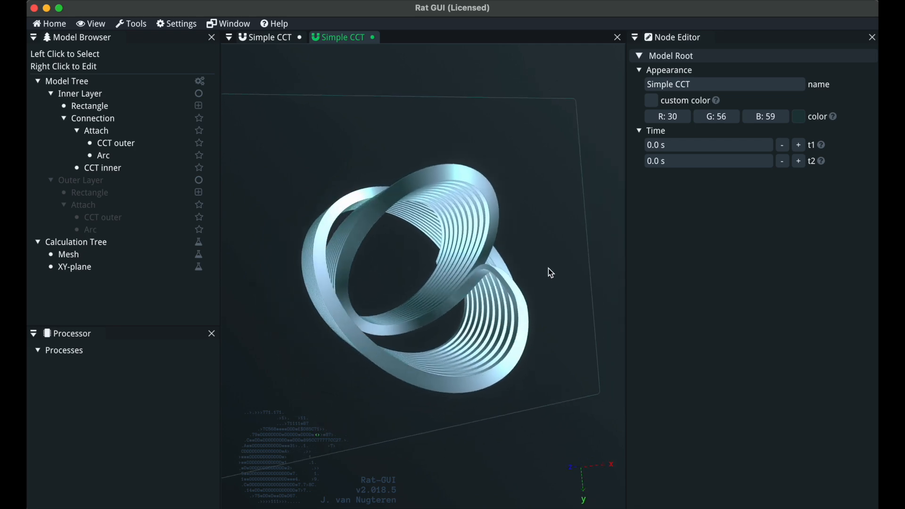